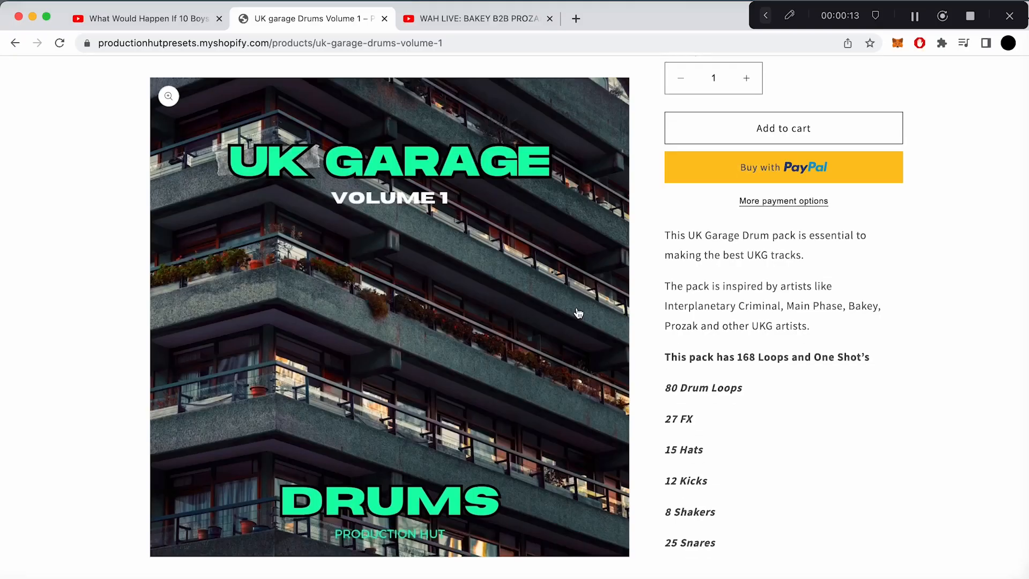
# Look through the contents list on the UK Garage Drums Volume 1 product page.
pyautogui.scroll(-2, 578, 313)
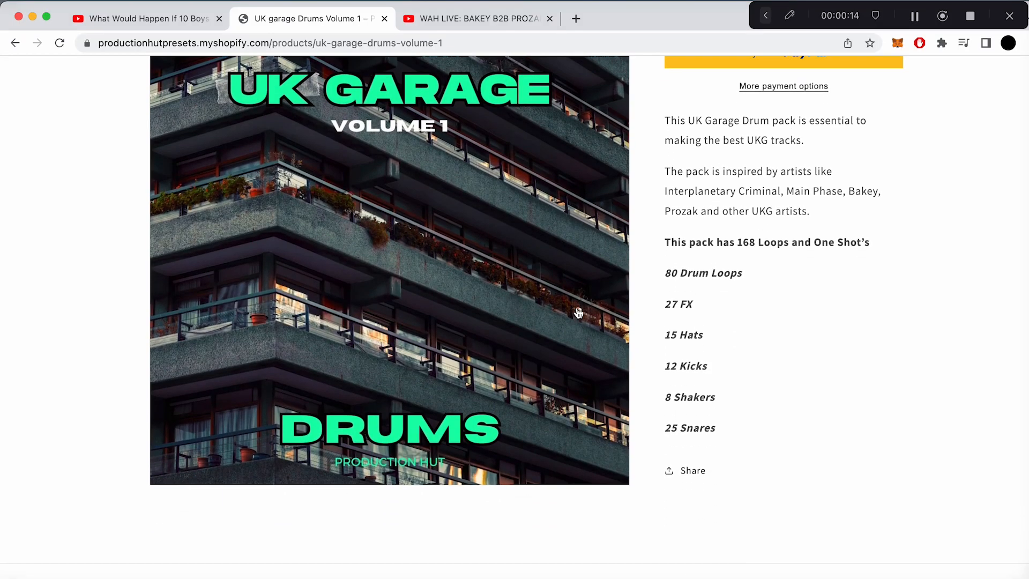
pyautogui.scroll(5, 579, 313)
pyautogui.scroll(-2, 578, 313)
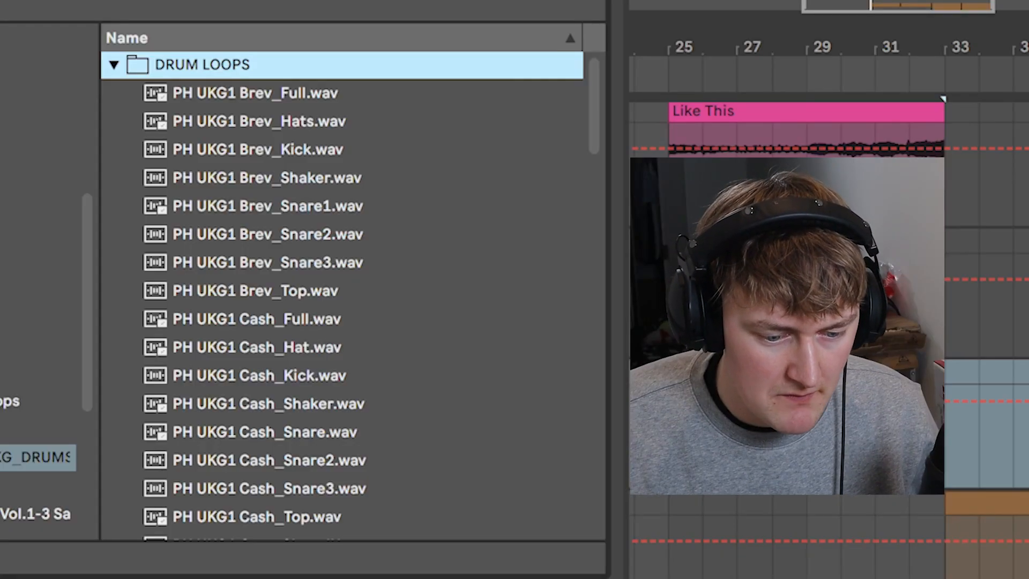
# Audition the samples in the DRUM LOOPS folder from PH UKG1 Brev_Full.wav through PH UKG1 Gum_Kick.wav.
pyautogui.click(260, 95)
pyautogui.click(552, 351)
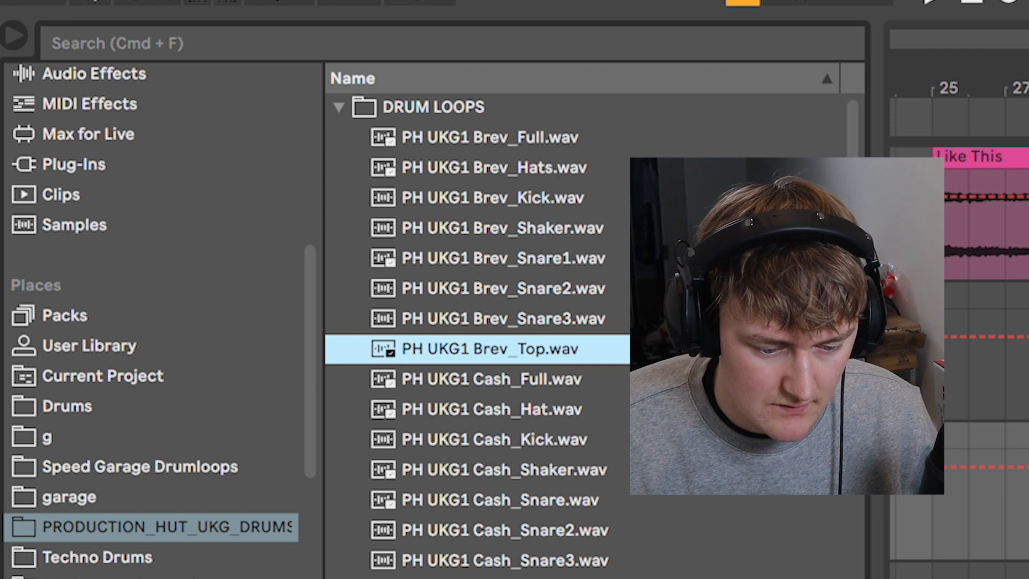
pyautogui.press('Down')
pyautogui.press('Down')
pyautogui.press('Down')
pyautogui.press('Down')
pyautogui.press('Down')
pyautogui.press('Down')
pyautogui.press('Down')
pyautogui.press('Down')
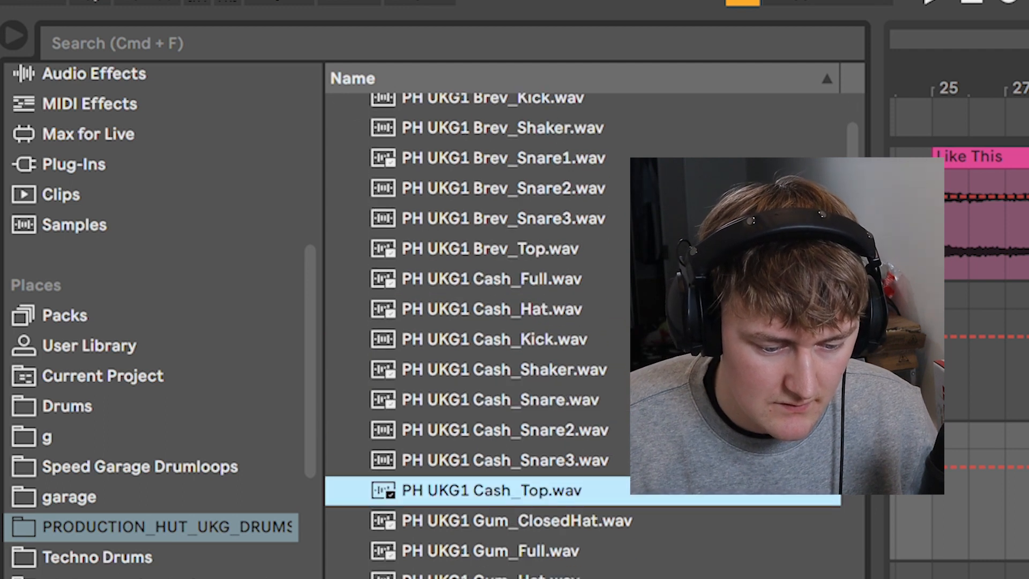
pyautogui.press('Down')
pyautogui.press('Down')
pyautogui.scroll(-4, 527, 560)
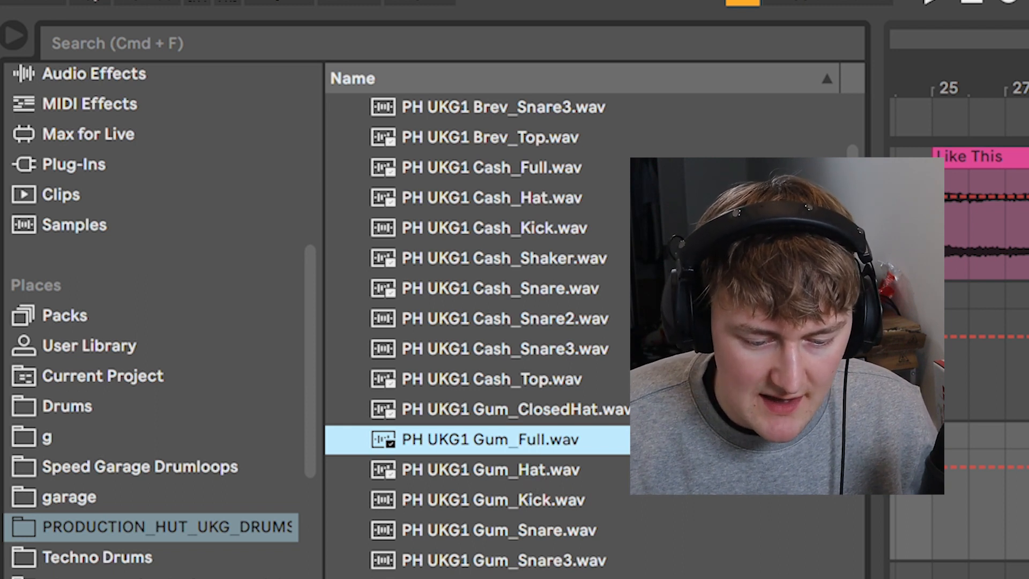
pyautogui.press('Down')
pyautogui.press('Down')
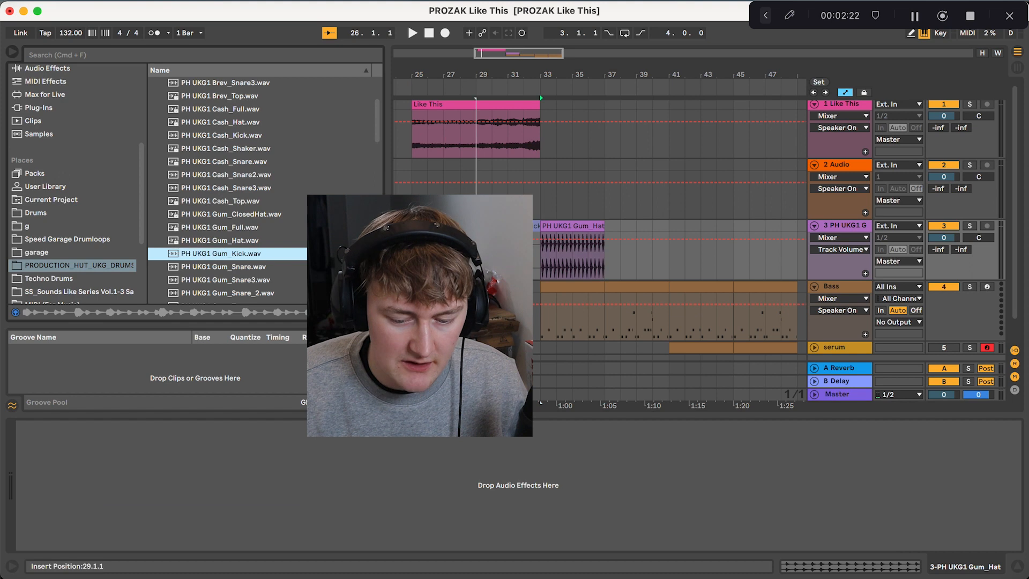
# Replace the Gum clips on the third track with the PH UKG1 Gum_Full.wav loop, starting at bar 33.
pyautogui.press('Delete')
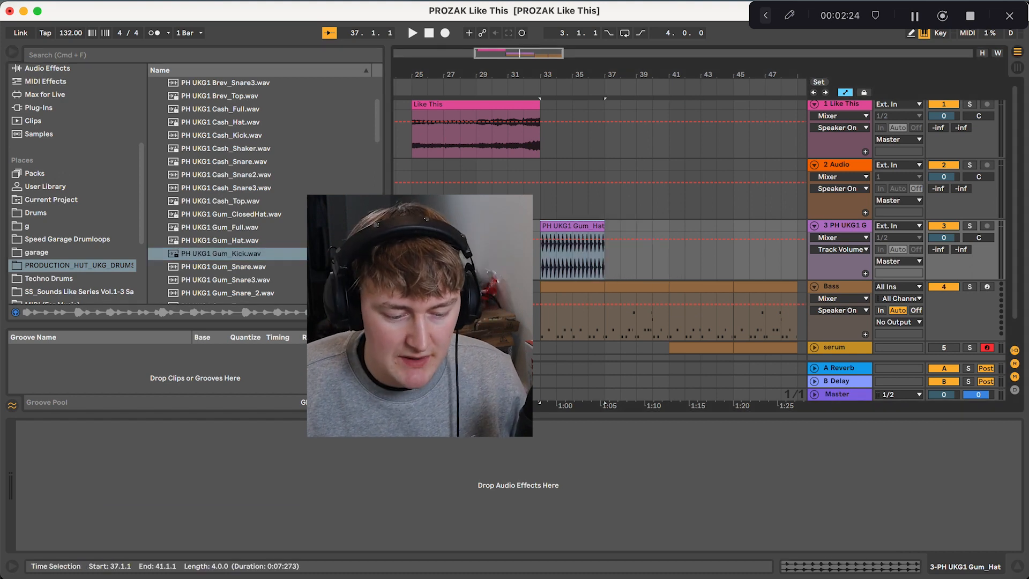
pyautogui.press('Up')
pyautogui.press('Up')
pyautogui.press('Return')
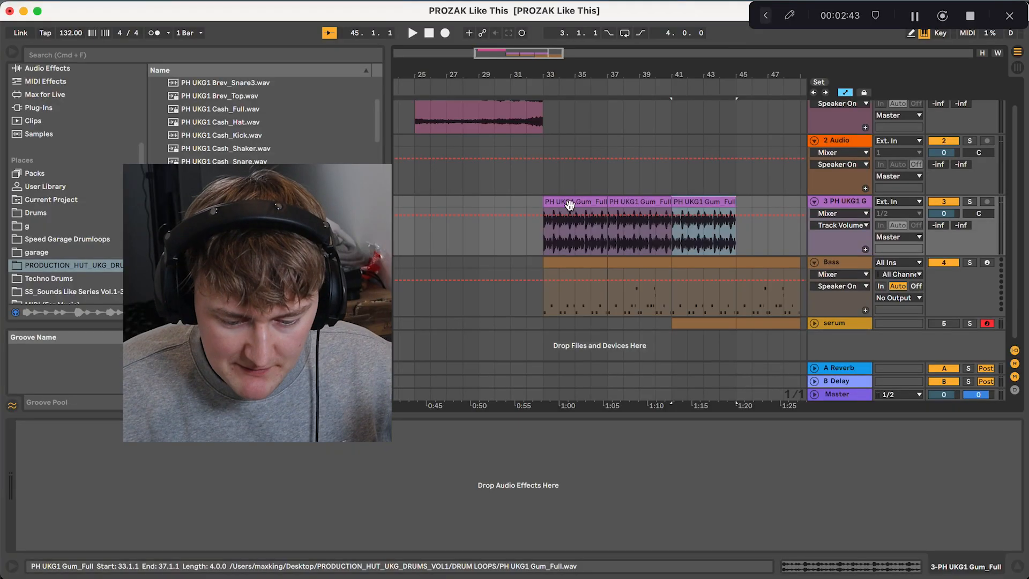
# Examine the MIDI notes in the Bass track's clips at bars 33 and 37.
pyautogui.hscroll(2, 557, 276)
pyautogui.doubleClick(558, 263)
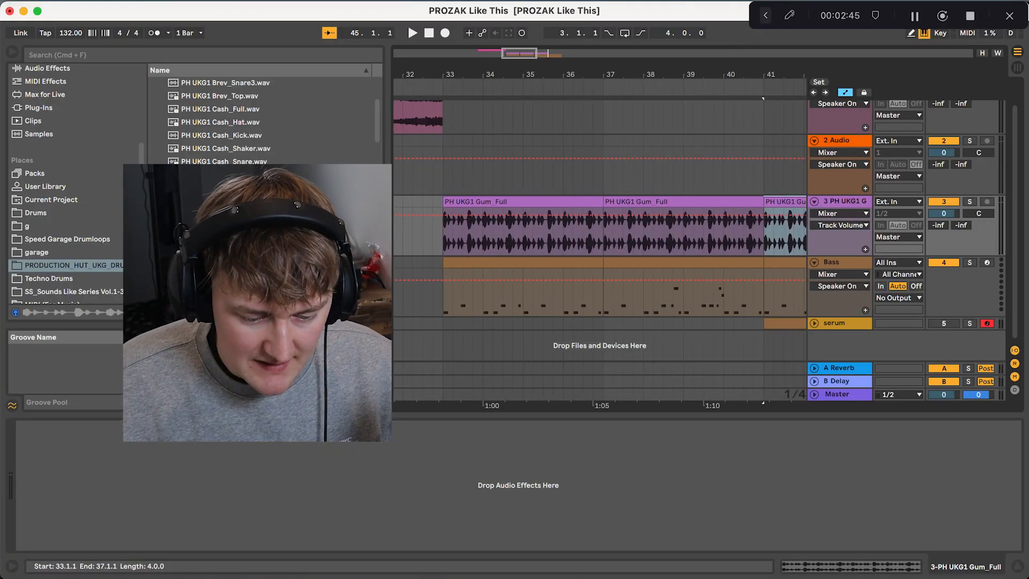
pyautogui.scroll(2, 558, 322)
pyautogui.scroll(1, 595, 371)
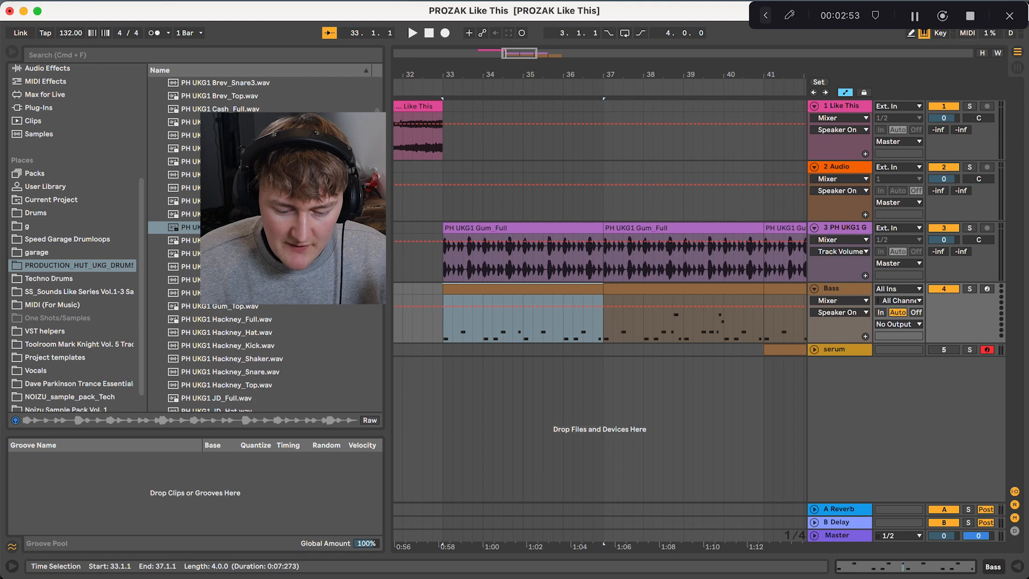
pyautogui.doubleClick(683, 289)
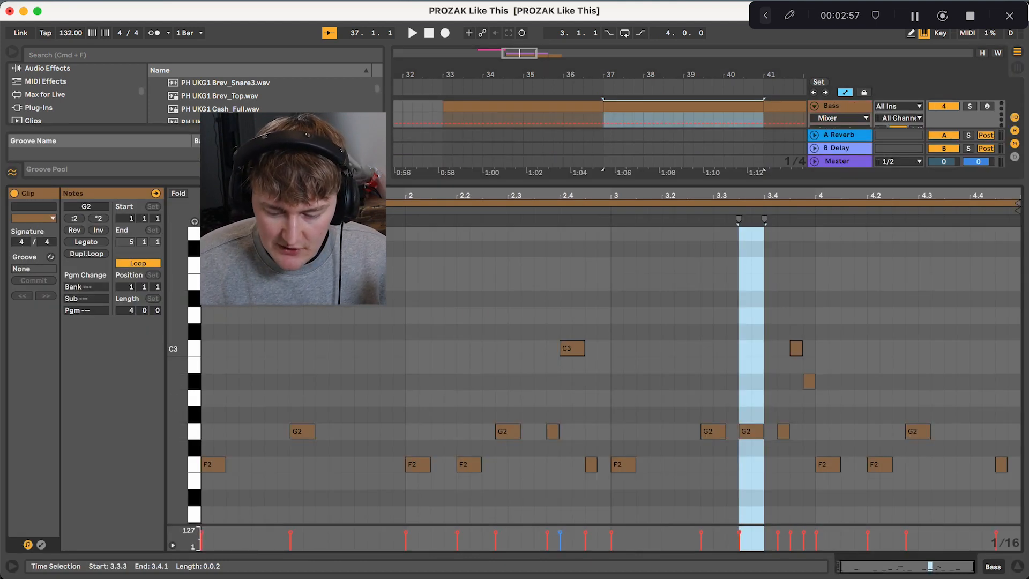
pyautogui.click(778, 397)
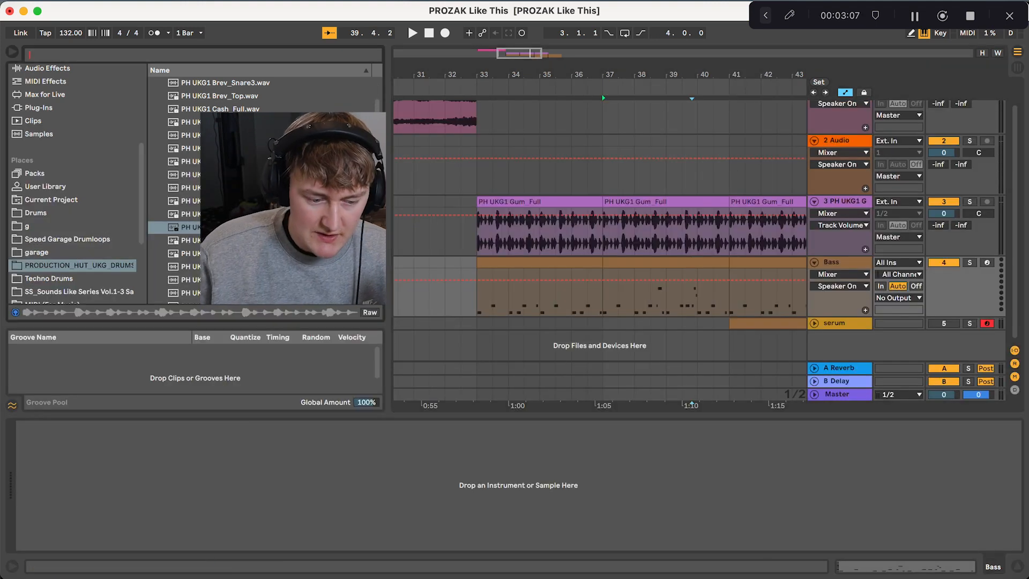
# Search the plug-ins for "ser" and load Serum onto the Bass track.
pyautogui.click(69, 55)
pyautogui.write('ser')
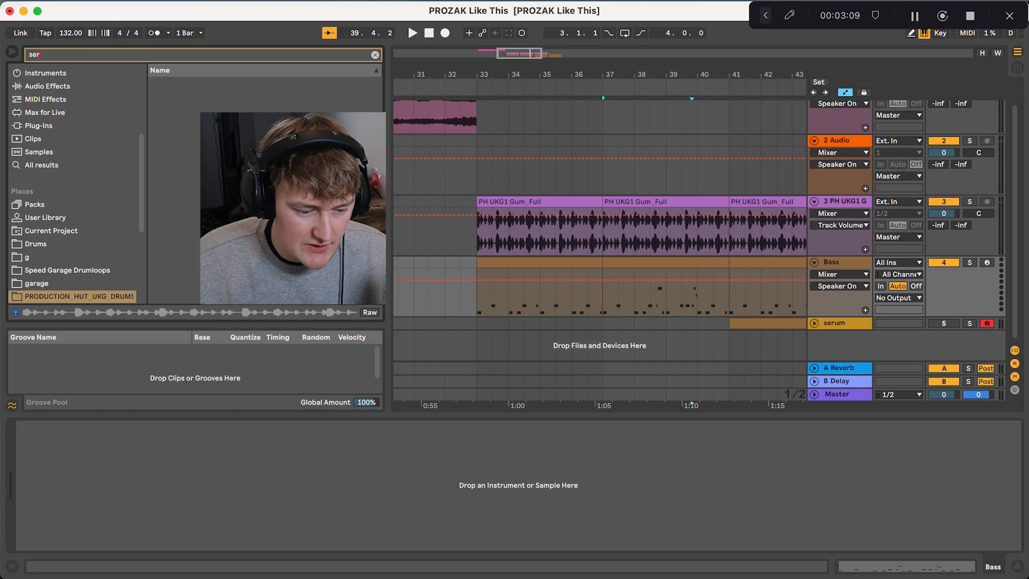
pyautogui.click(38, 125)
pyautogui.click(154, 109)
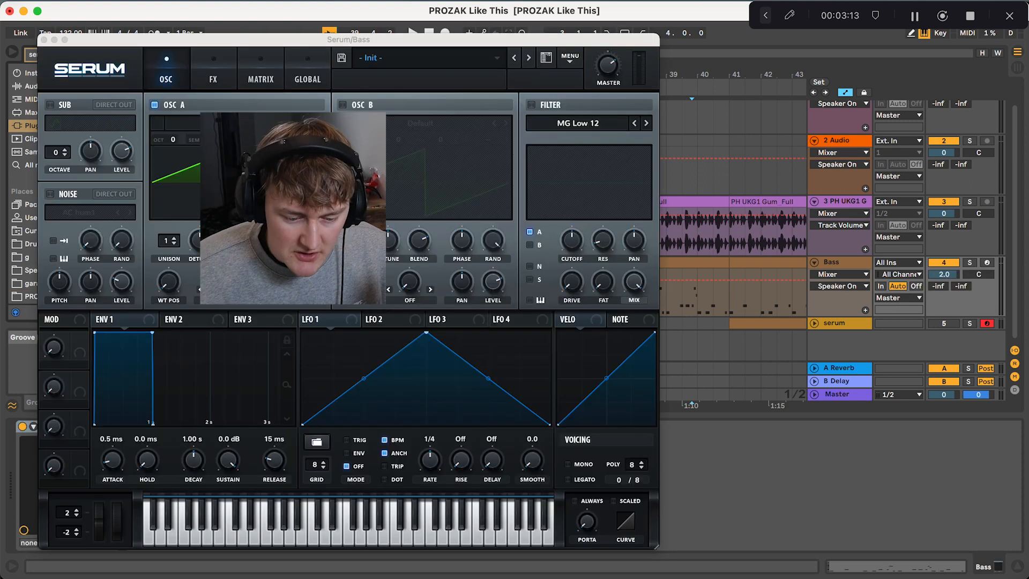
# Load the Bass- Roadman preset from the Production Hut - UK Garage Vol. 1 presets in Serum.
pyautogui.click(383, 58)
pyautogui.moveTo(382, 227)
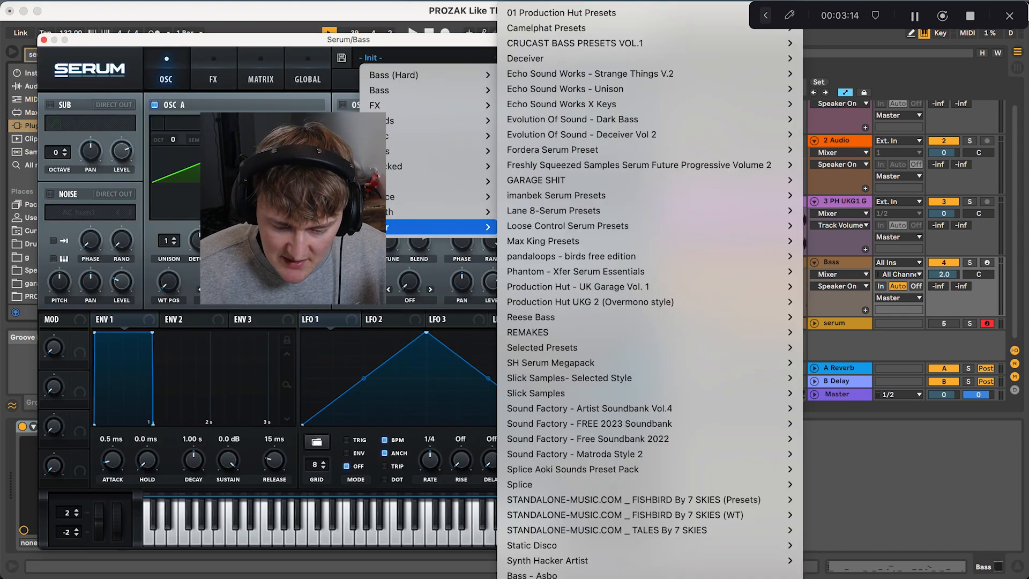
pyautogui.moveTo(579, 287)
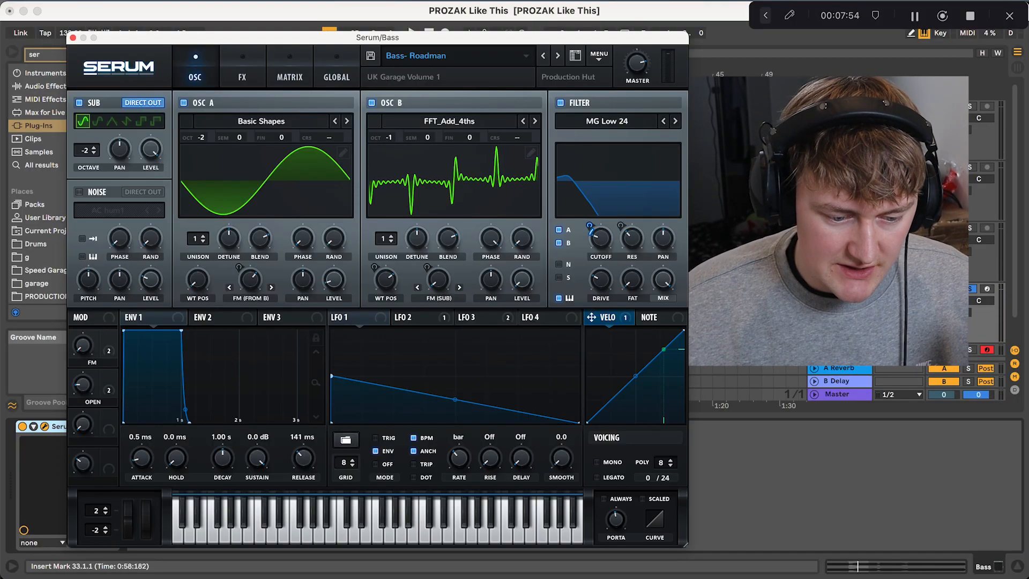
# Move oscillator A's Basic Shapes wavetable position to the square wave and audition the bass.
pyautogui.moveTo(198, 279); pyautogui.dragTo(197, 235)
pyautogui.press('space')
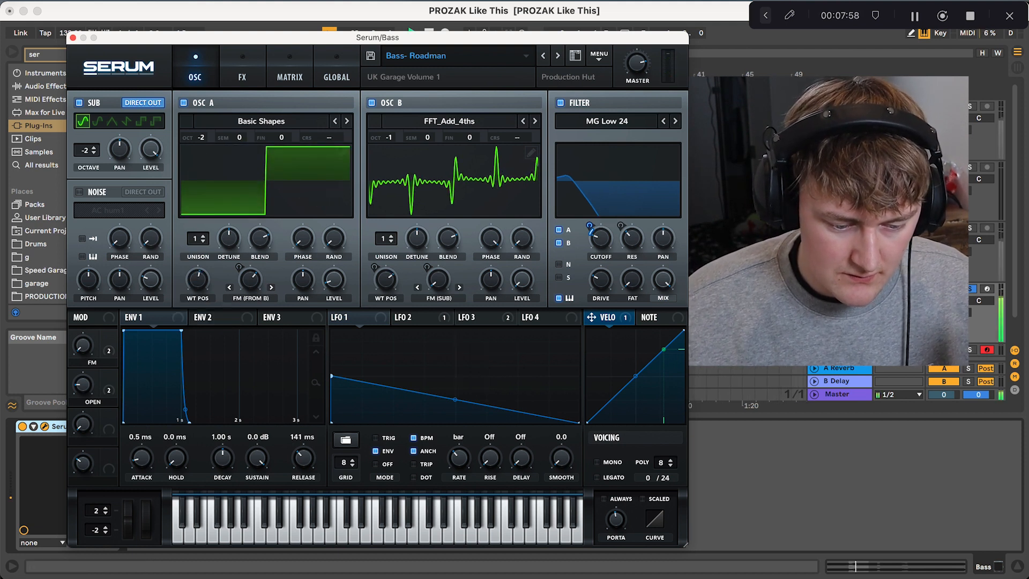
pyautogui.moveTo(198, 279)
pyautogui.mouseDown()
pyautogui.moveTo(197, 292)
pyautogui.moveTo(204, 255)
pyautogui.moveTo(204, 322)
pyautogui.moveTo(204, 280)
pyautogui.mouseUp()
pyautogui.press('space')
# Set LFO 3's rate to 1/4 and reshape its curve so the low point reaches the floor.
pyautogui.click(481, 318)
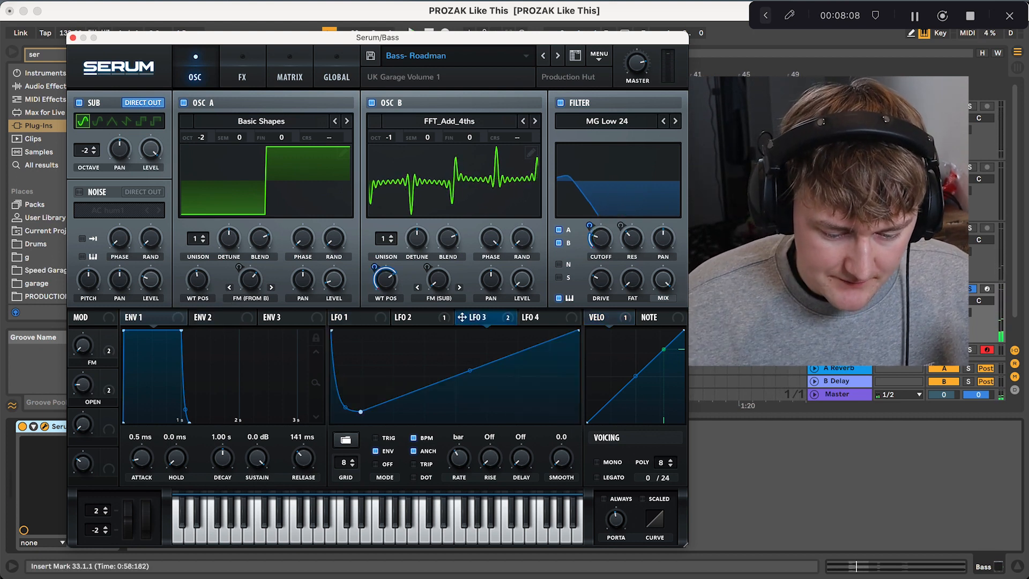
pyautogui.press('space')
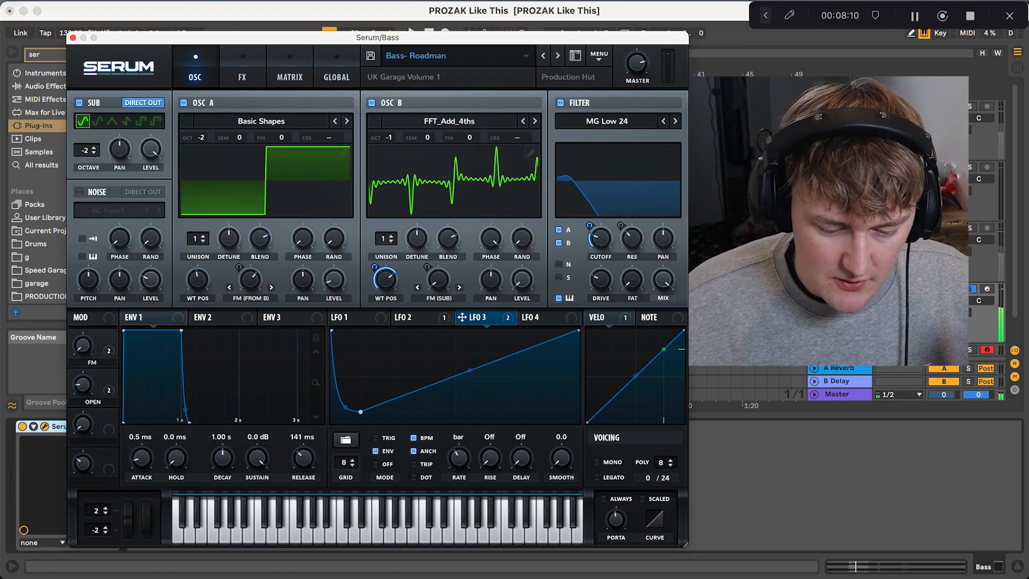
pyautogui.moveTo(458, 458); pyautogui.dragTo(459, 452)
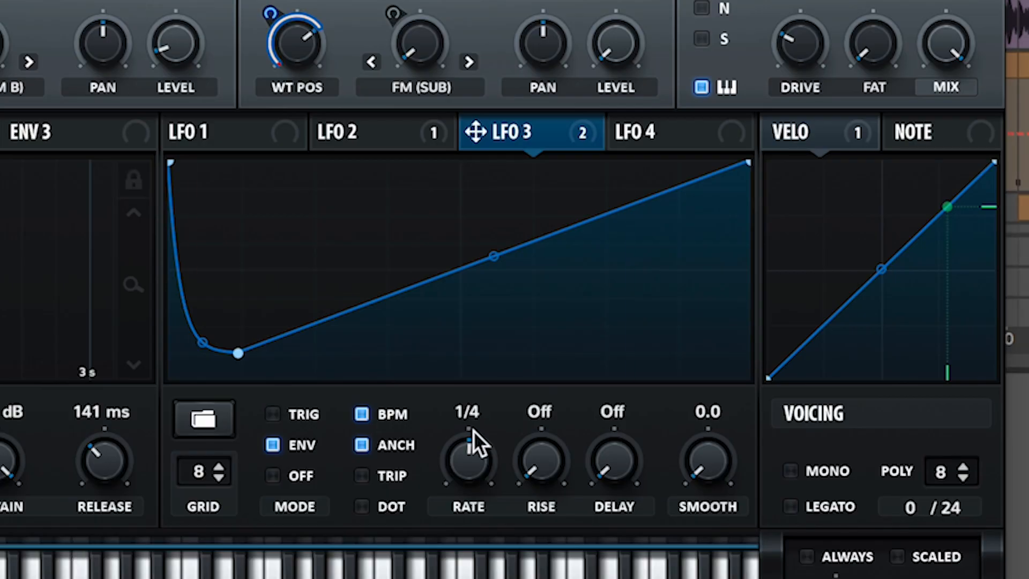
pyautogui.moveTo(238, 353); pyautogui.dragTo(244, 376)
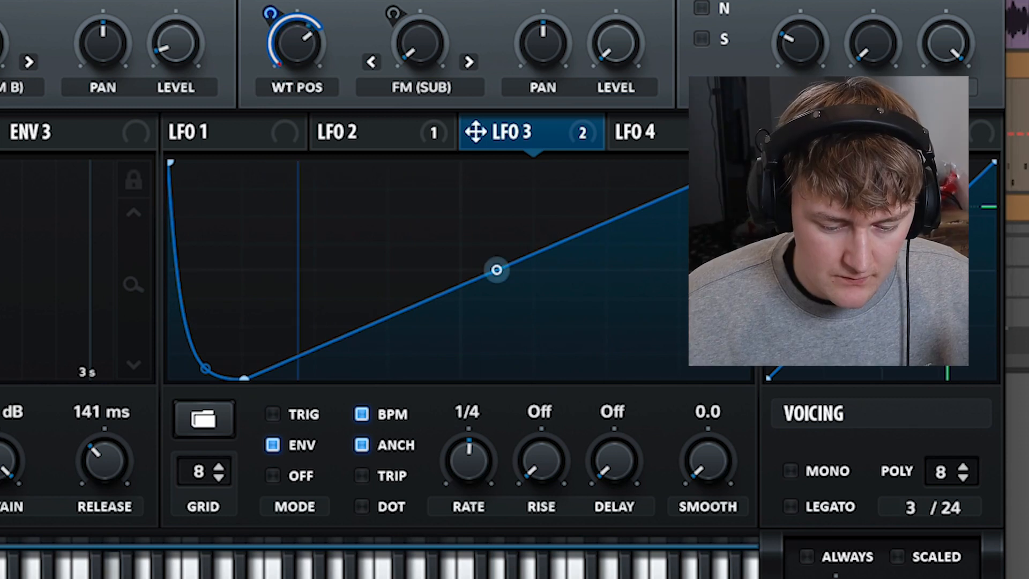
pyautogui.moveTo(497, 270)
pyautogui.mouseDown()
pyautogui.moveTo(496, 321)
pyautogui.moveTo(497, 233)
pyautogui.moveTo(497, 272)
pyautogui.mouseUp()
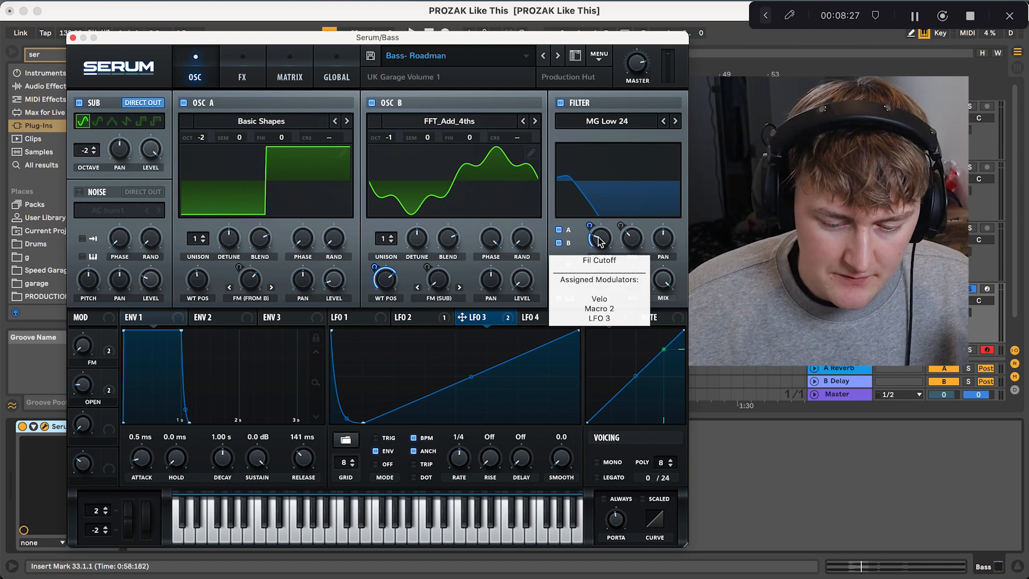
# Adjust the MG Low 24 filter's cutoff and its modulation amount.
pyautogui.moveTo(599, 242)
pyautogui.mouseDown()
pyautogui.moveTo(603, 232)
pyautogui.moveTo(601, 239)
pyautogui.moveTo(589, 226)
pyautogui.mouseUp()
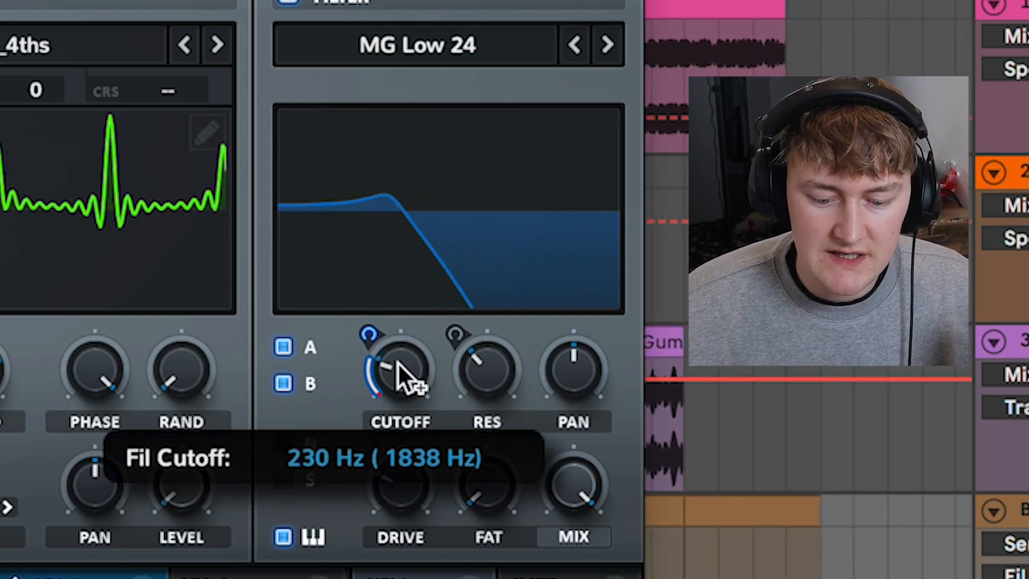
pyautogui.moveTo(399, 366)
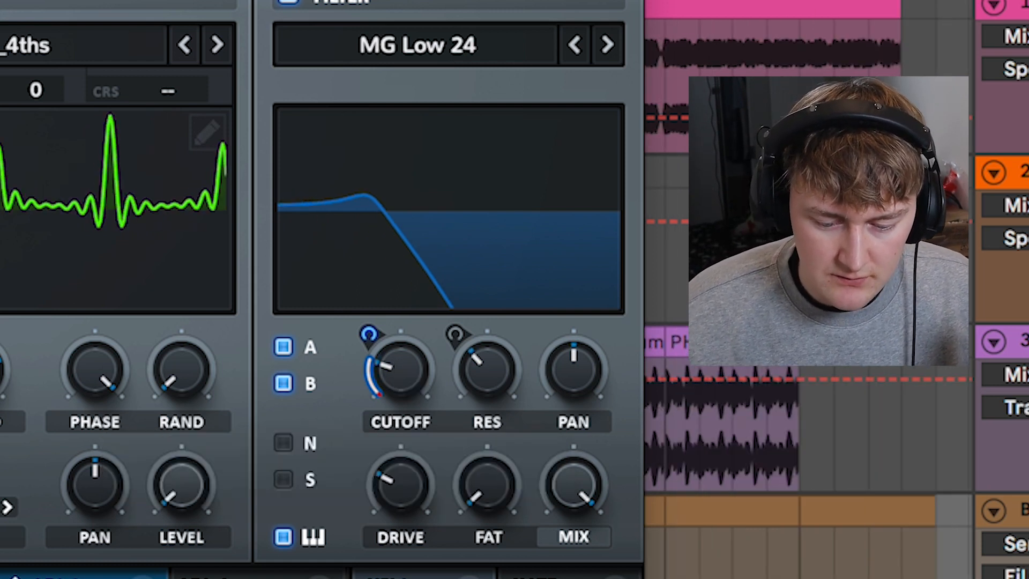
pyautogui.moveTo(399, 366)
pyautogui.mouseDown()
pyautogui.moveTo(402, 344)
pyautogui.moveTo(402, 372)
pyautogui.mouseUp()
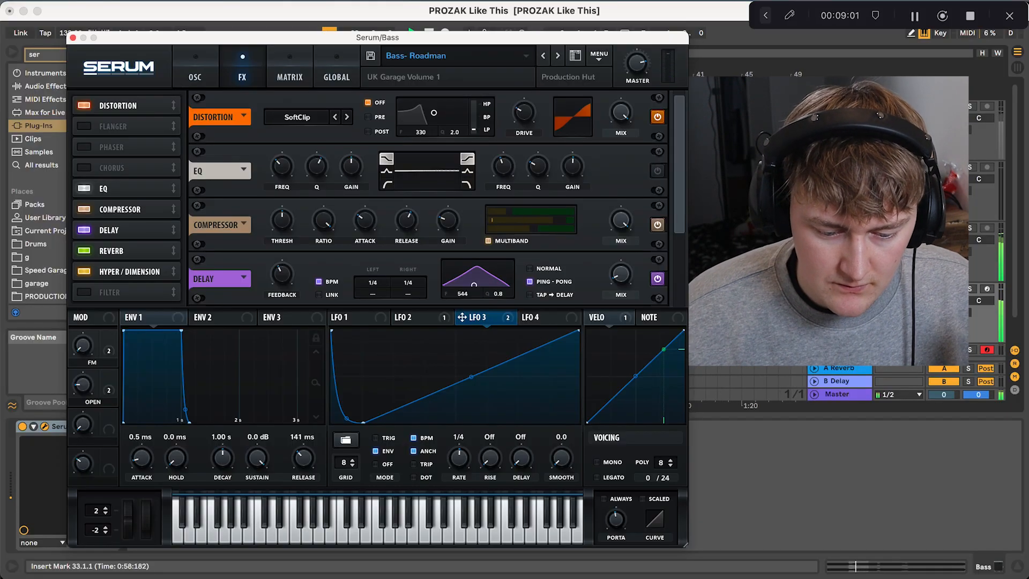
# Try different amounts of compressor gain, distortion drive and distortion mix on the playing bass.
pyautogui.moveTo(448, 220); pyautogui.dragTo(448, 240)
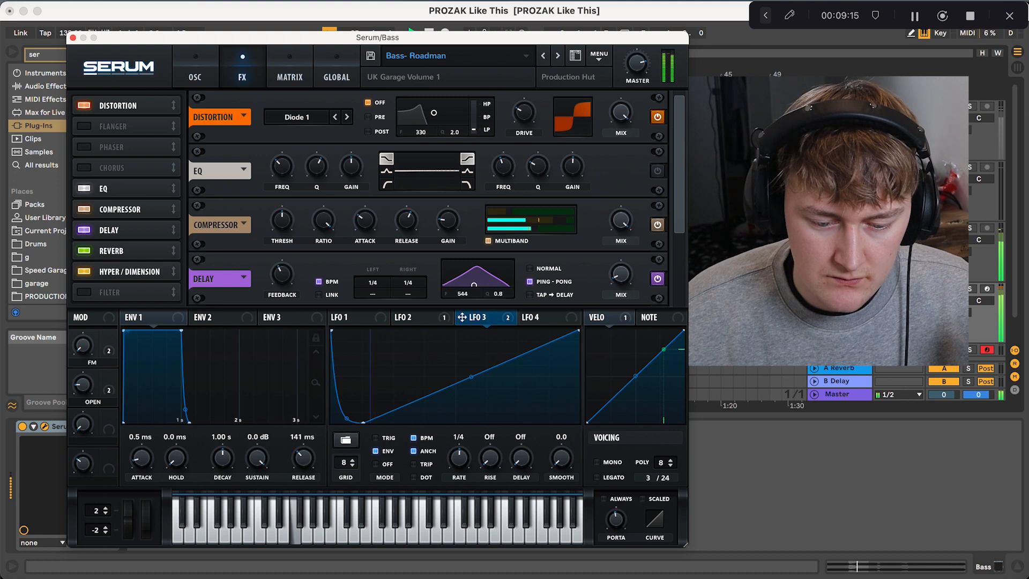
pyautogui.moveTo(524, 112); pyautogui.dragTo(523, 122)
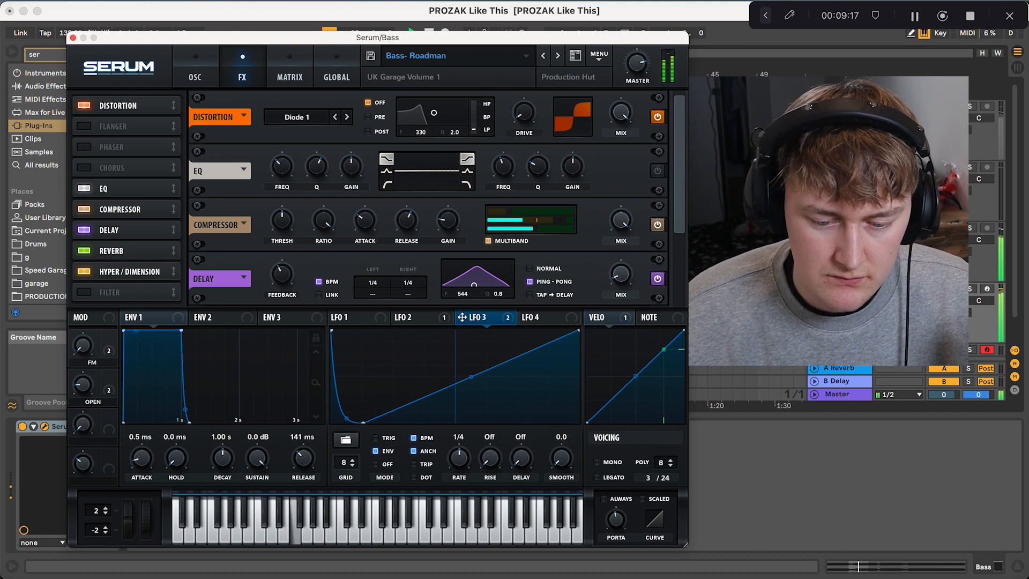
pyautogui.moveTo(621, 112); pyautogui.dragTo(620, 127)
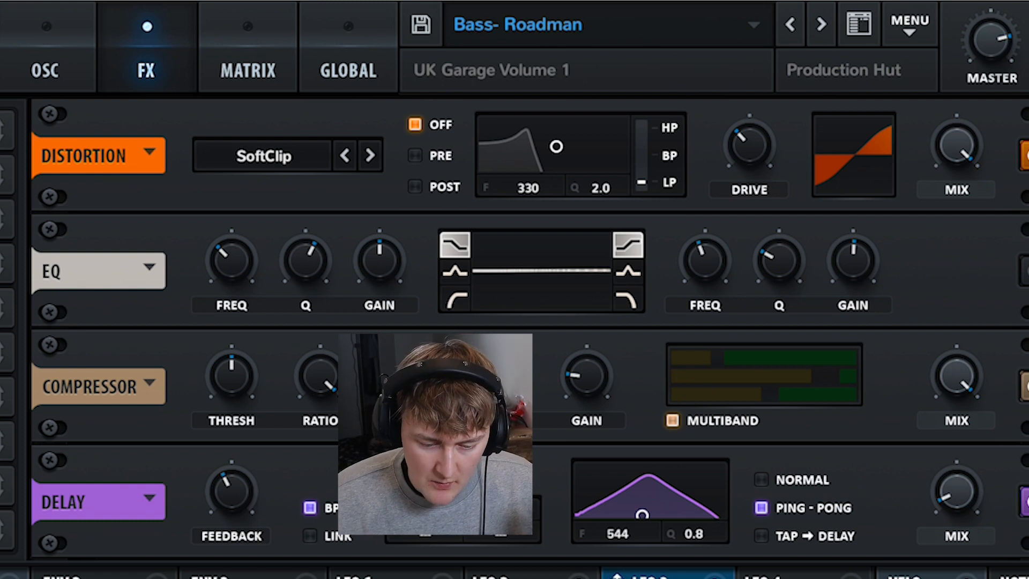
# Switch the compressor's Multiband option off and on again to compare.
pyautogui.scroll(-3, 529, 328)
pyautogui.scroll(1, 530, 328)
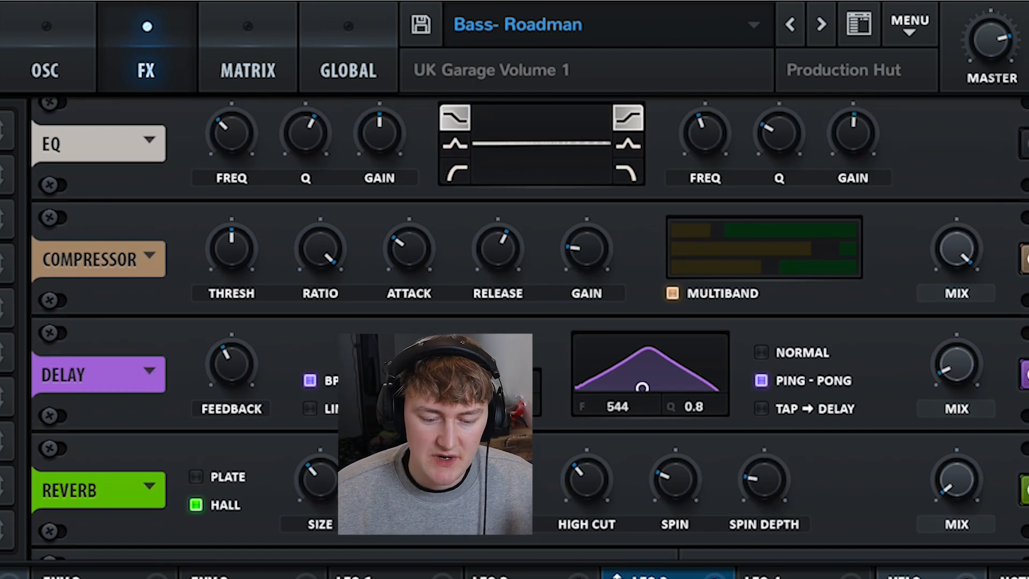
pyautogui.click(672, 294)
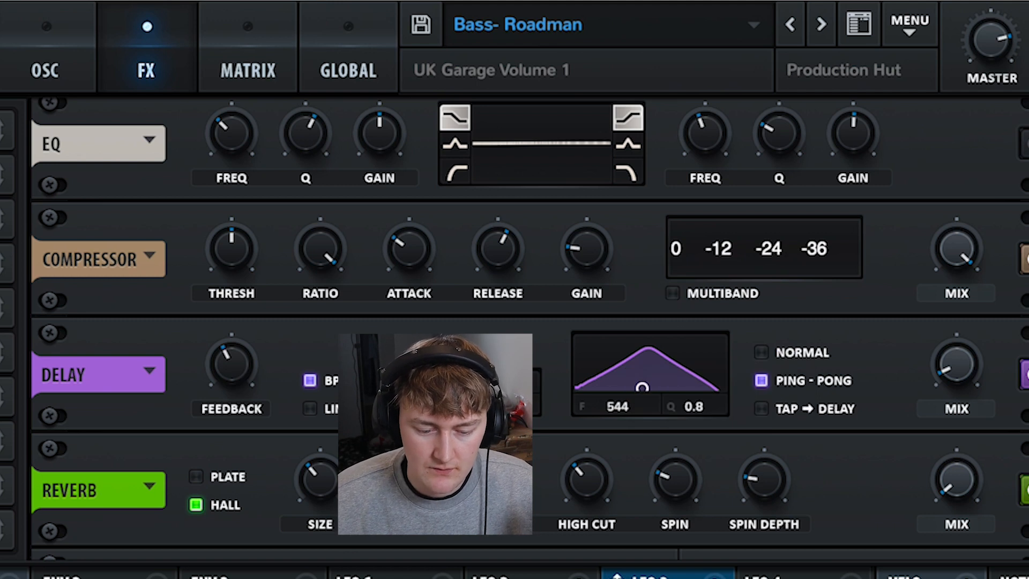
pyautogui.click(672, 294)
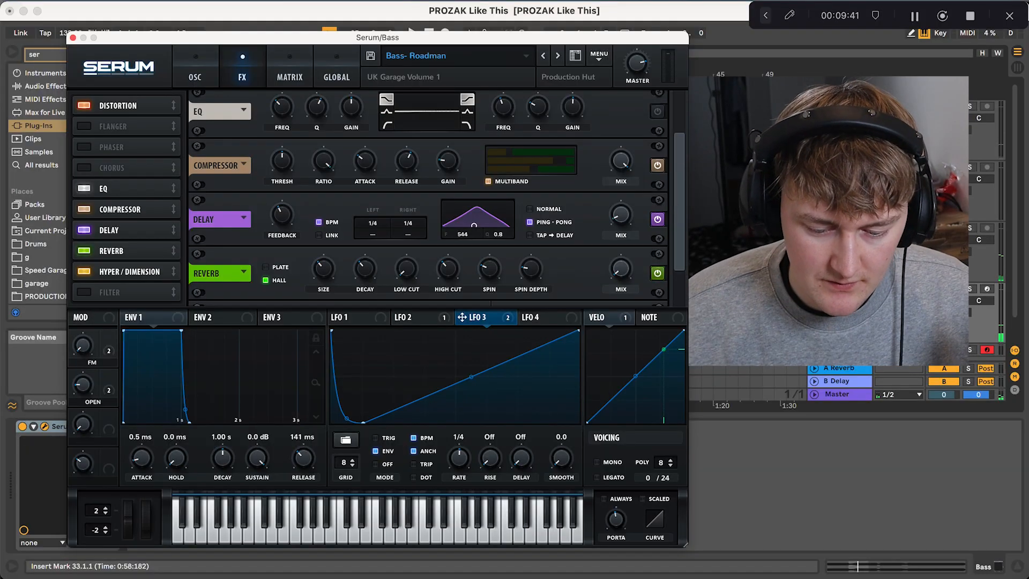
# Play the track and set the reverb mix to about 12%.
pyautogui.press('space')
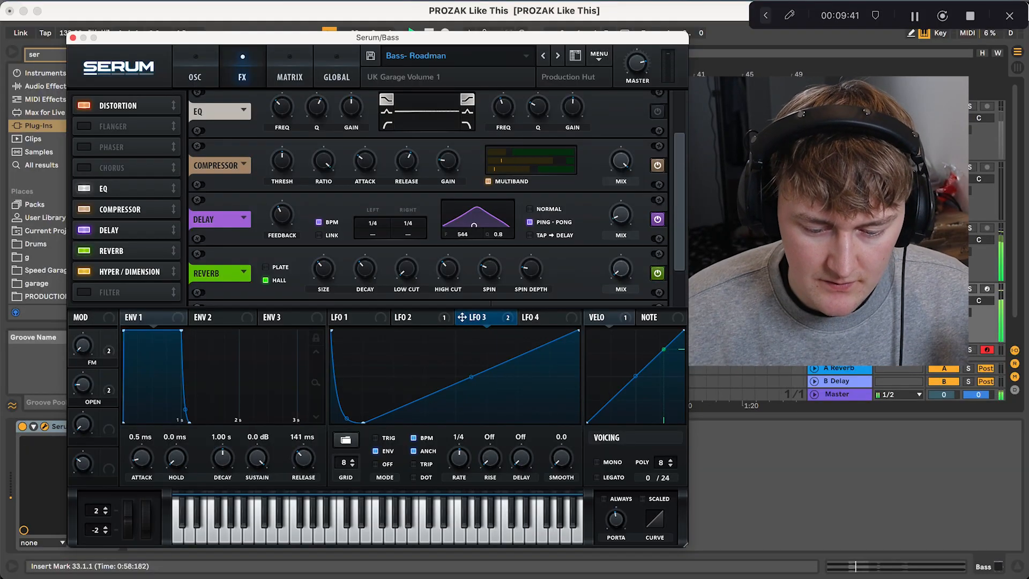
pyautogui.moveTo(621, 269)
pyautogui.moveTo(621, 269); pyautogui.dragTo(621, 270)
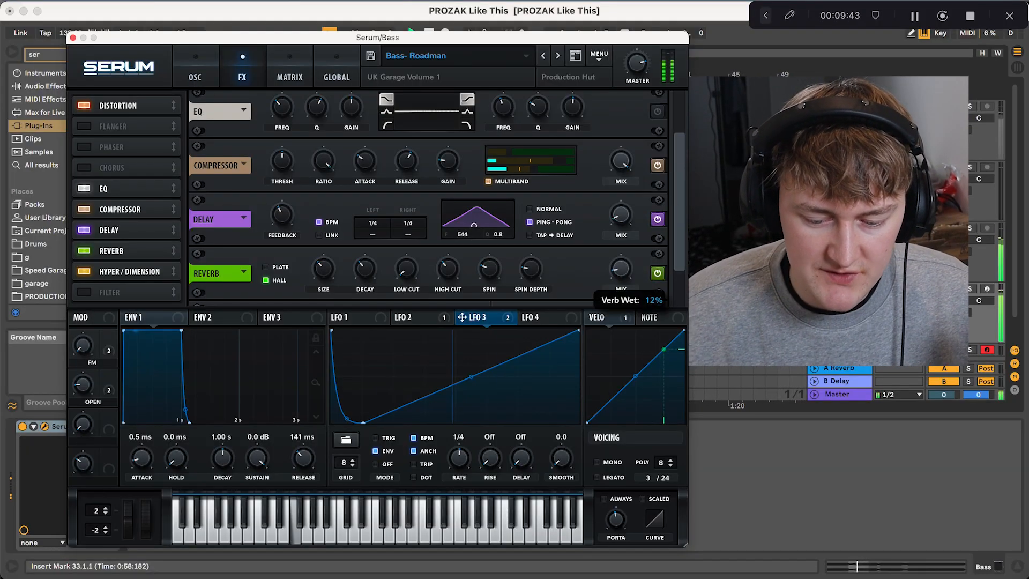
# Lower the Dimension effect's mix to 0% and raise it again.
pyautogui.scroll(-2, 427, 198)
pyautogui.press('space')
pyautogui.moveTo(621, 274); pyautogui.dragTo(621, 316)
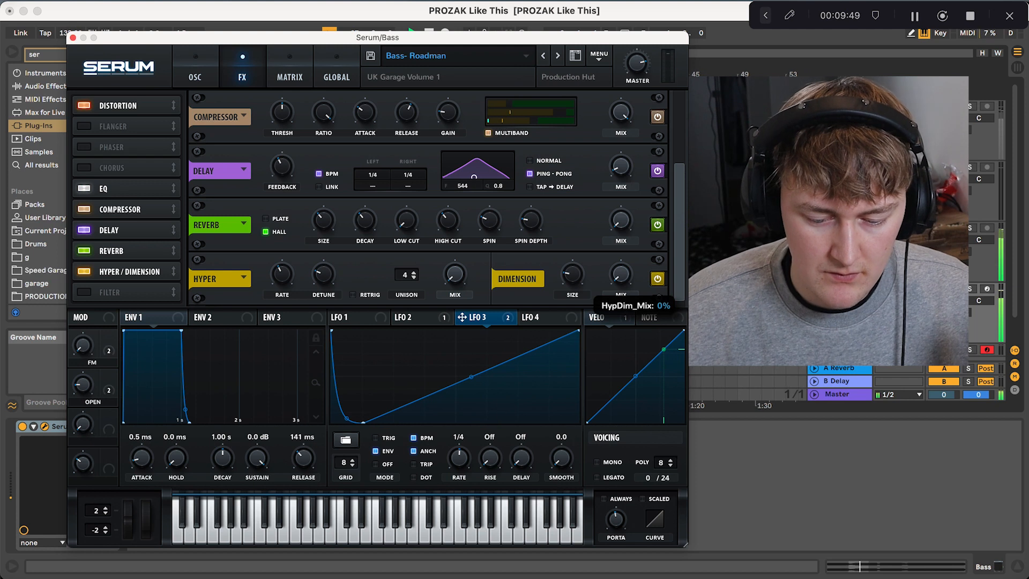
pyautogui.moveTo(621, 274); pyautogui.dragTo(621, 240)
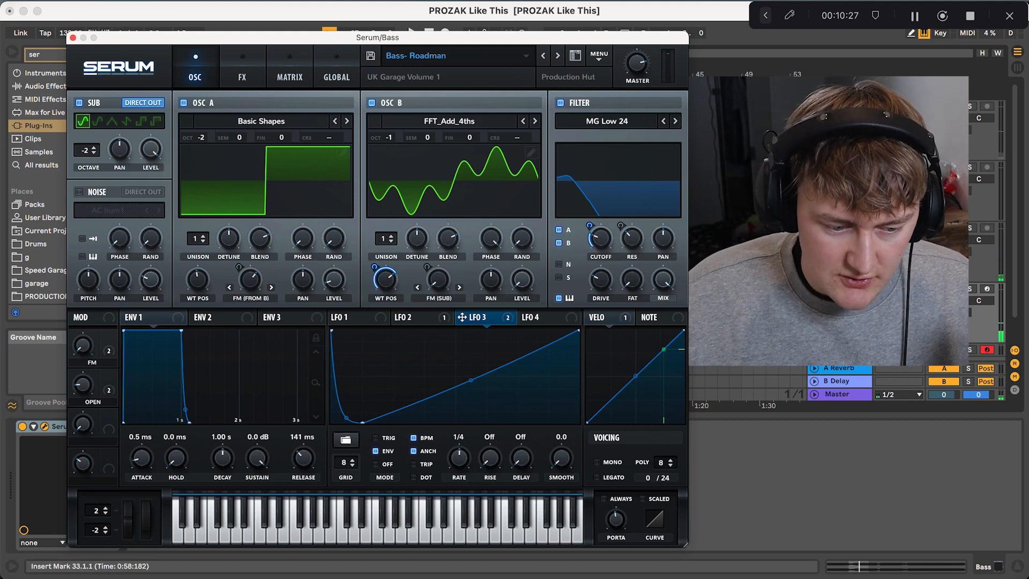
# Trim the vocal clip's start to bar 33 and audition it with the drums and bass.
pyautogui.press('XF86AudioRaiseVolume')
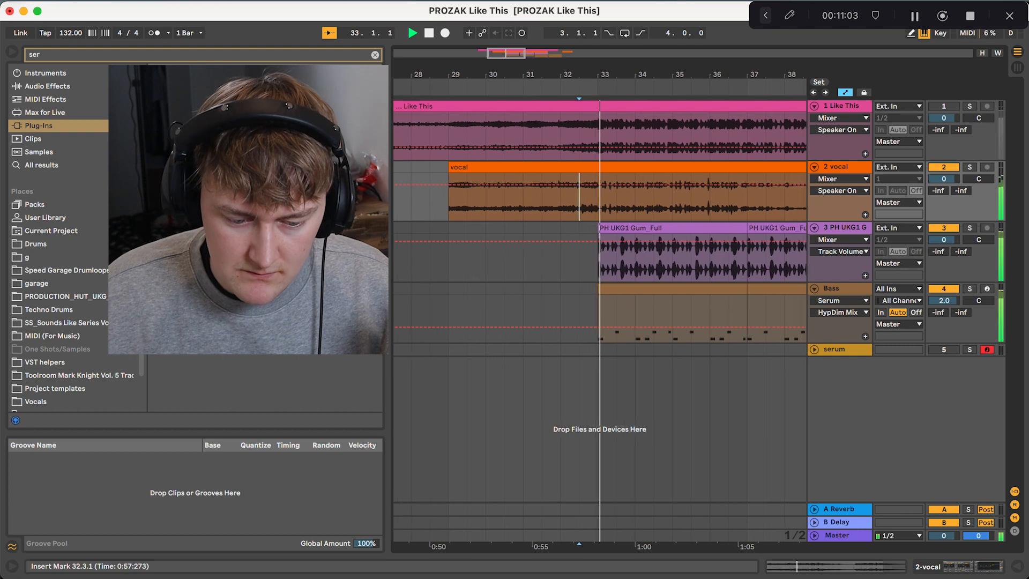
pyautogui.moveTo(575, 167)
pyautogui.mouseDown()
pyautogui.moveTo(593, 167)
pyautogui.moveTo(574, 167)
pyautogui.mouseUp()
pyautogui.moveTo(421, 167); pyautogui.dragTo(570, 167)
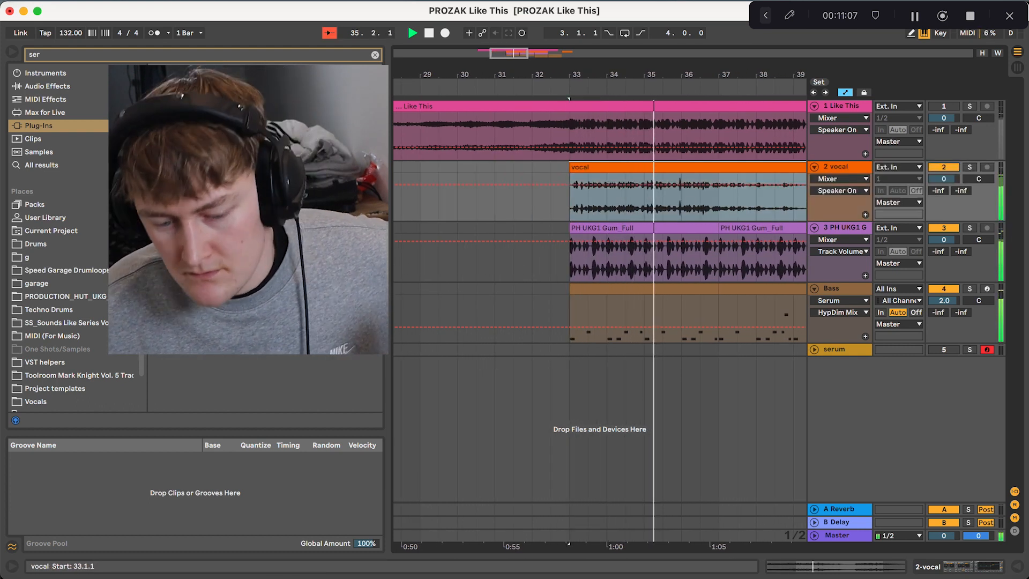
pyautogui.press('XF86AudioRaiseVolume')
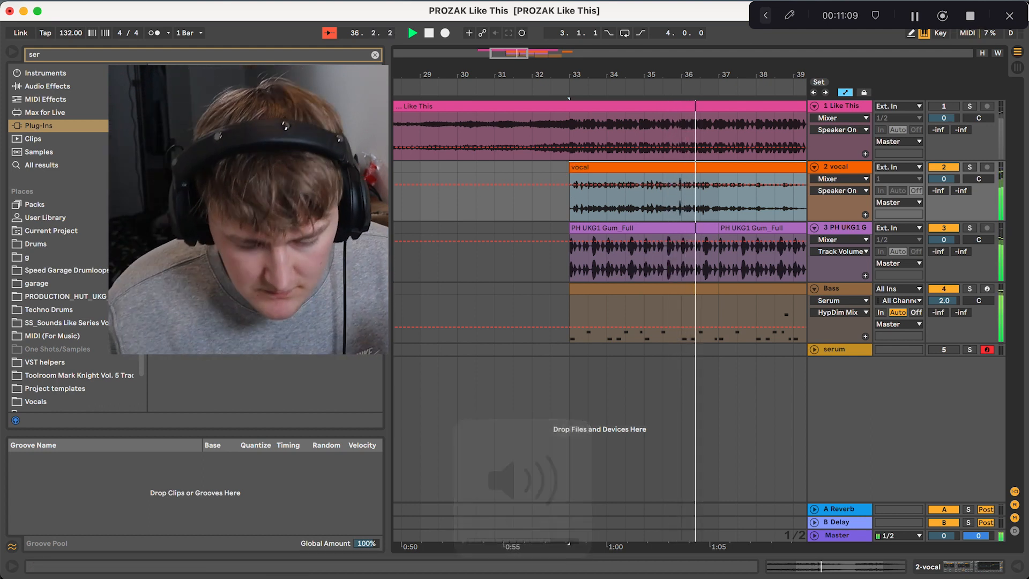
pyautogui.hotkey('shift', 'Tab')
pyautogui.press('space')
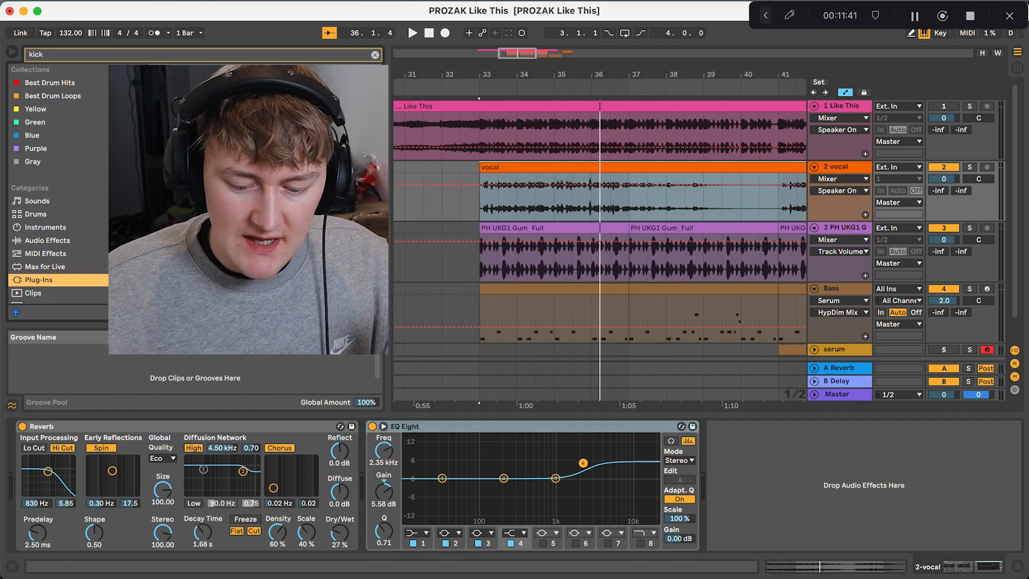
# Add Kickstart 2 to the vocal track and set its mix to about 66% during playback.
pyautogui.moveTo(161, 86); pyautogui.dragTo(838, 460)
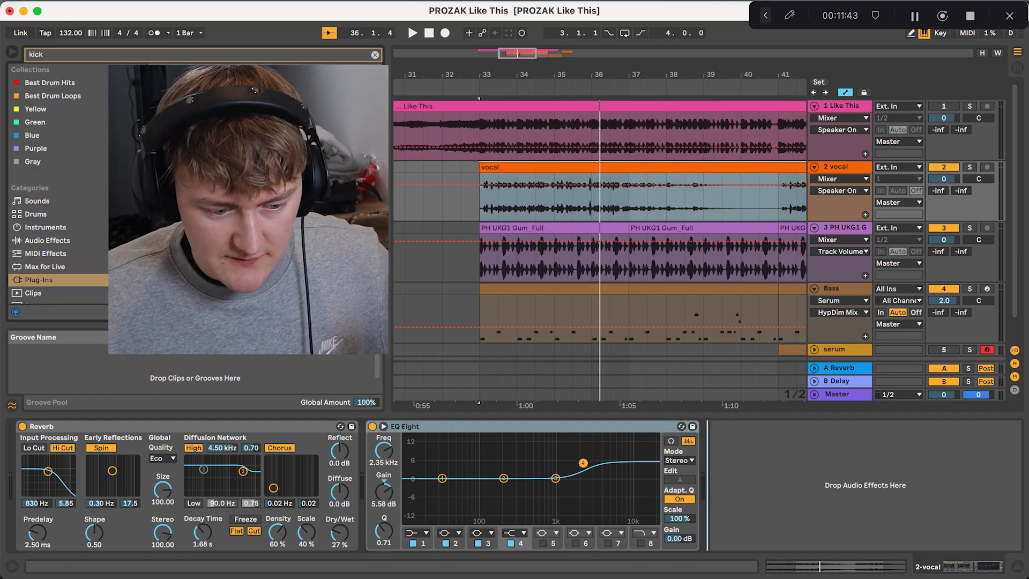
pyautogui.press('space')
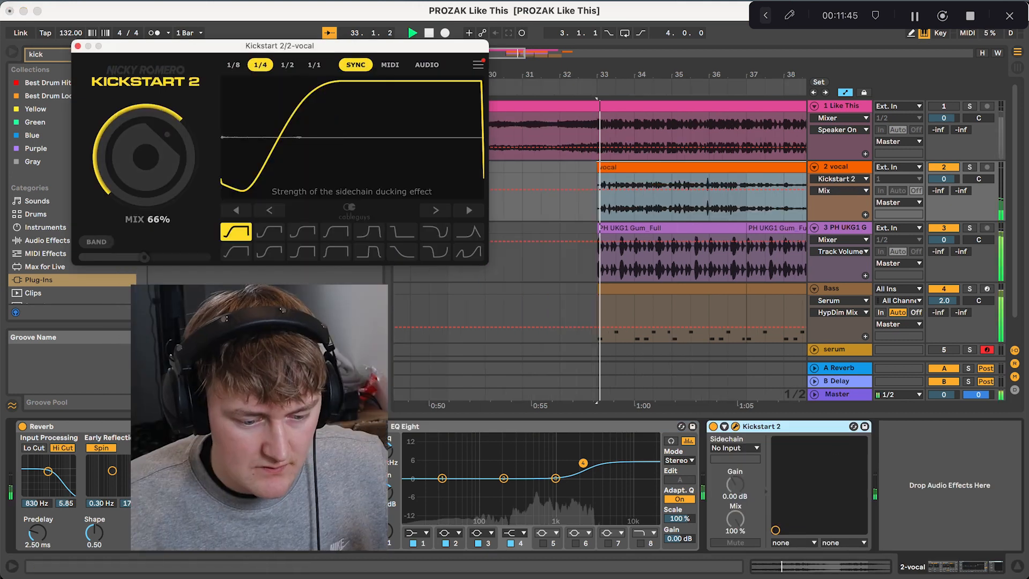
pyautogui.moveTo(161, 161)
pyautogui.mouseDown()
pyautogui.moveTo(161, 124)
pyautogui.moveTo(161, 157)
pyautogui.mouseUp()
pyautogui.click(78, 46)
pyautogui.press('space')
# Add Kickstart 2 to the Bass track, set its mix to 61% and audition the sidechain ducking.
pyautogui.click(838, 288)
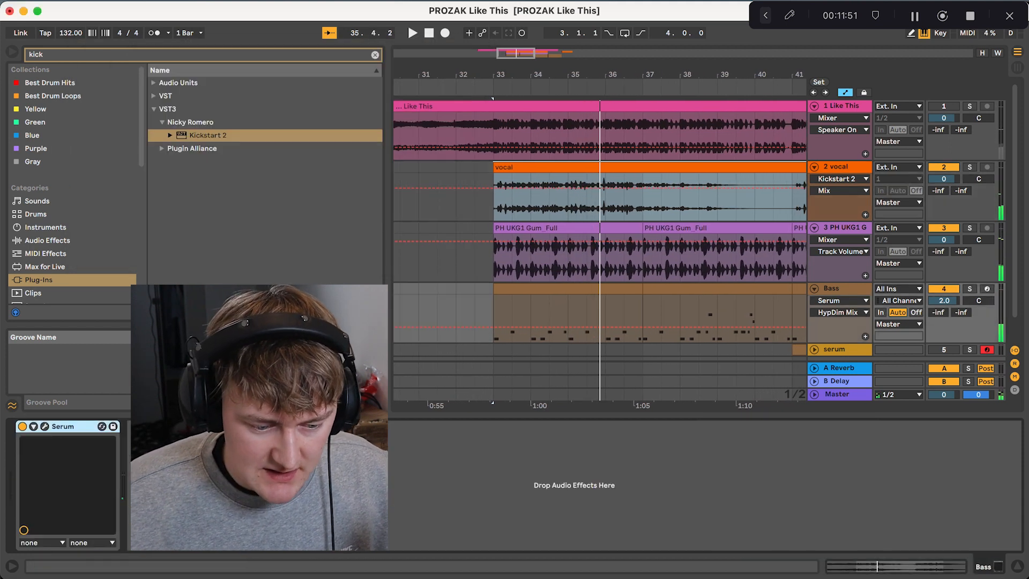
pyautogui.click(208, 135)
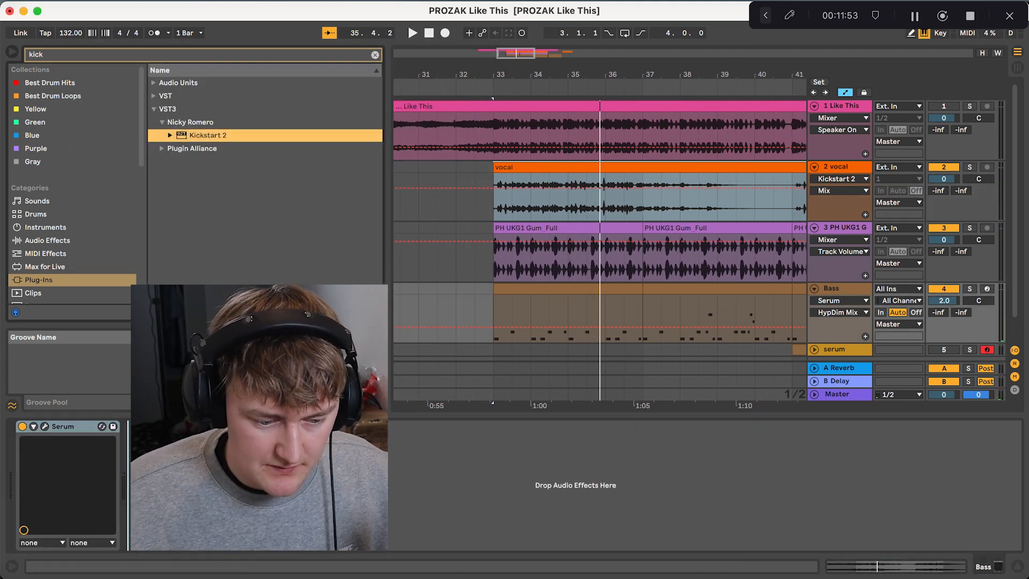
pyautogui.moveTo(208, 135); pyautogui.dragTo(214, 482)
pyautogui.moveTo(155, 160); pyautogui.dragTo(173, 194)
pyautogui.press('space')
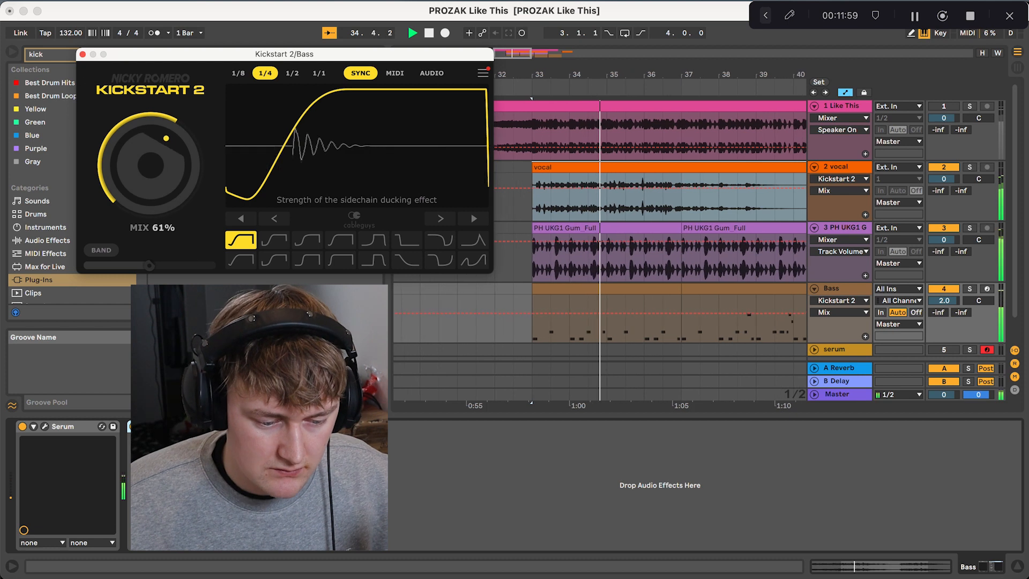
pyautogui.press('space')
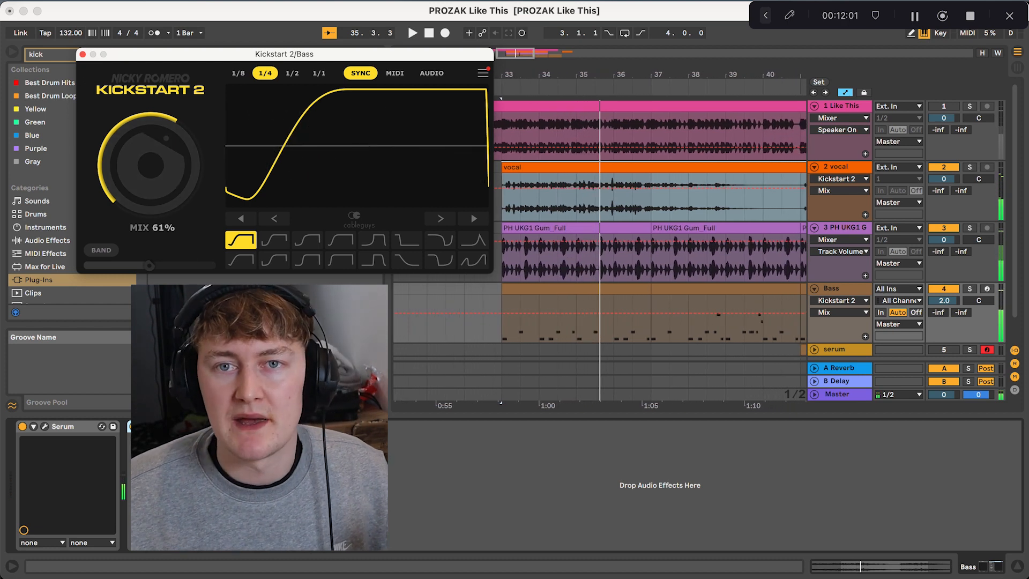
pyautogui.click(83, 55)
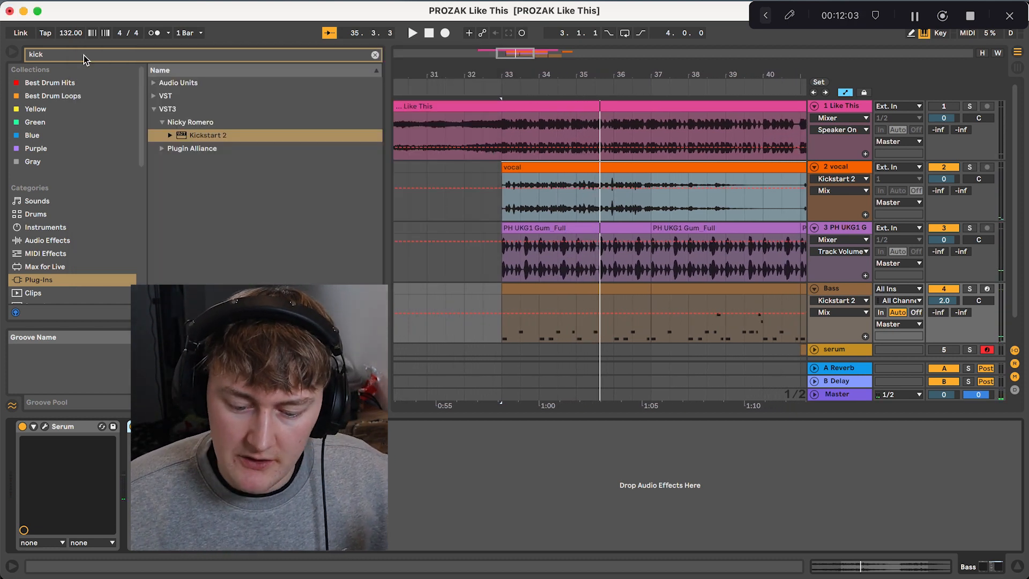
# Open the serum track's MIDI clip at bar 41 and play that section with the other tracks.
pyautogui.scroll(-1, 558, 203)
pyautogui.hscroll(2, 558, 203)
pyautogui.scroll(-3, 559, 204)
pyautogui.hscroll(2, 600, 225)
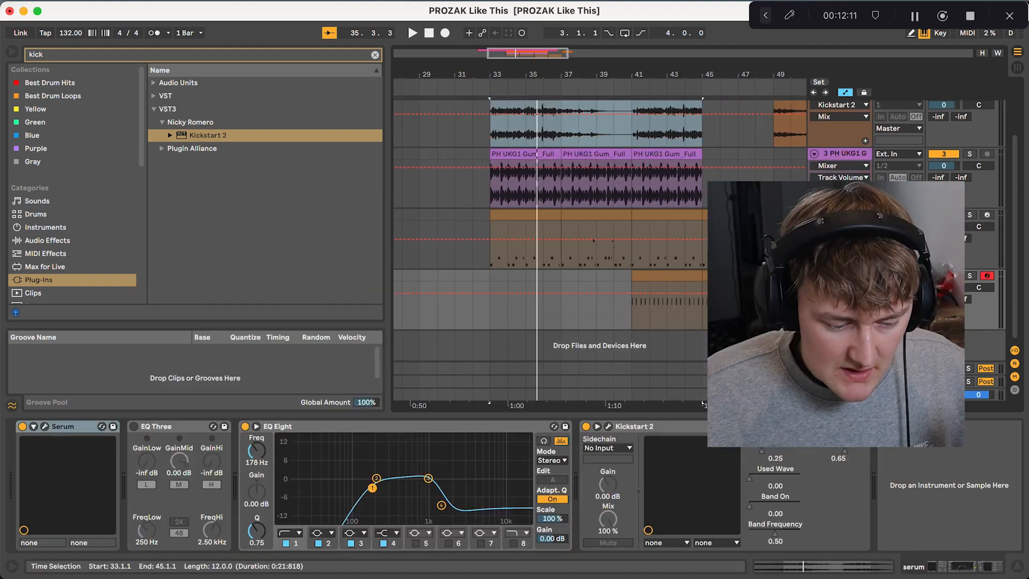
pyautogui.click(632, 311)
pyautogui.click(44, 427)
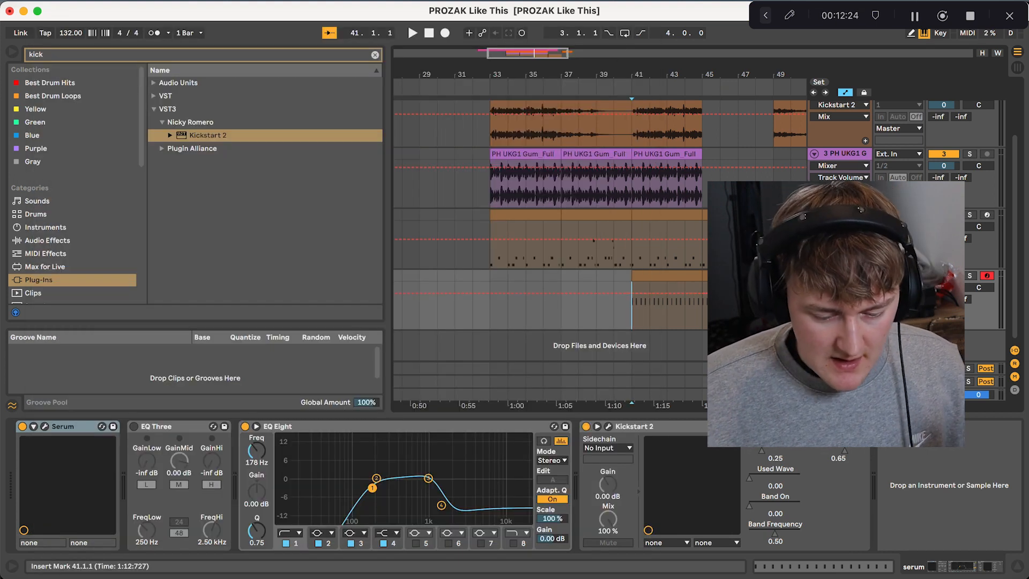
pyautogui.click(684, 293)
pyautogui.doubleClick(684, 276)
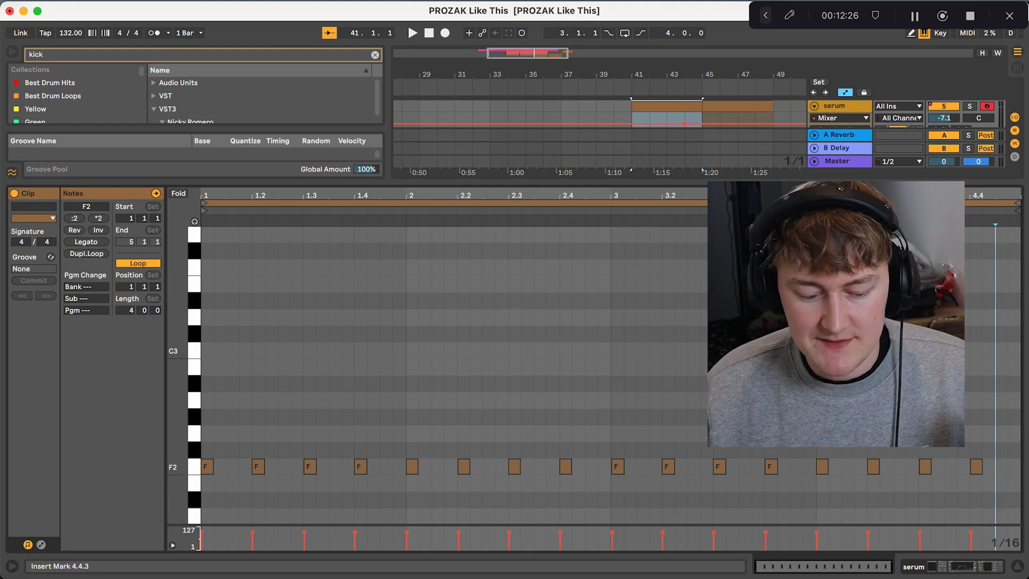
pyautogui.press('space')
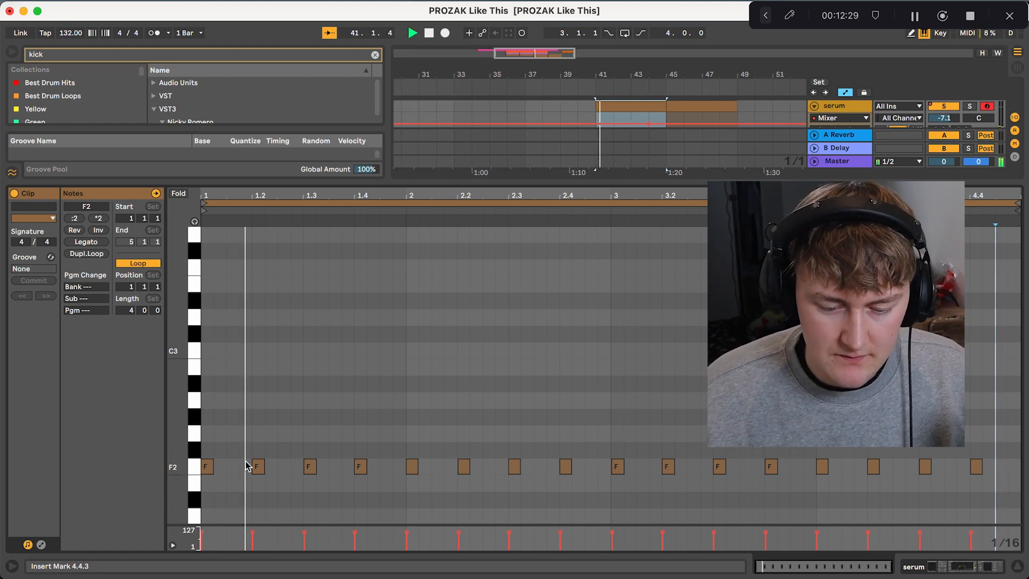
pyautogui.press('alt+super+l')
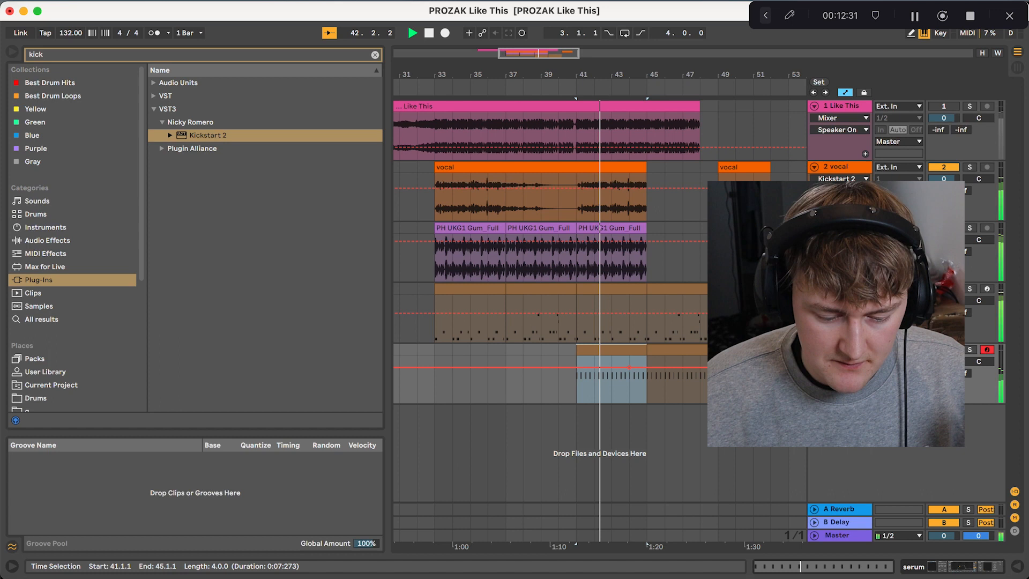
pyautogui.hotkey('shift', 'Tab')
pyautogui.press('space')
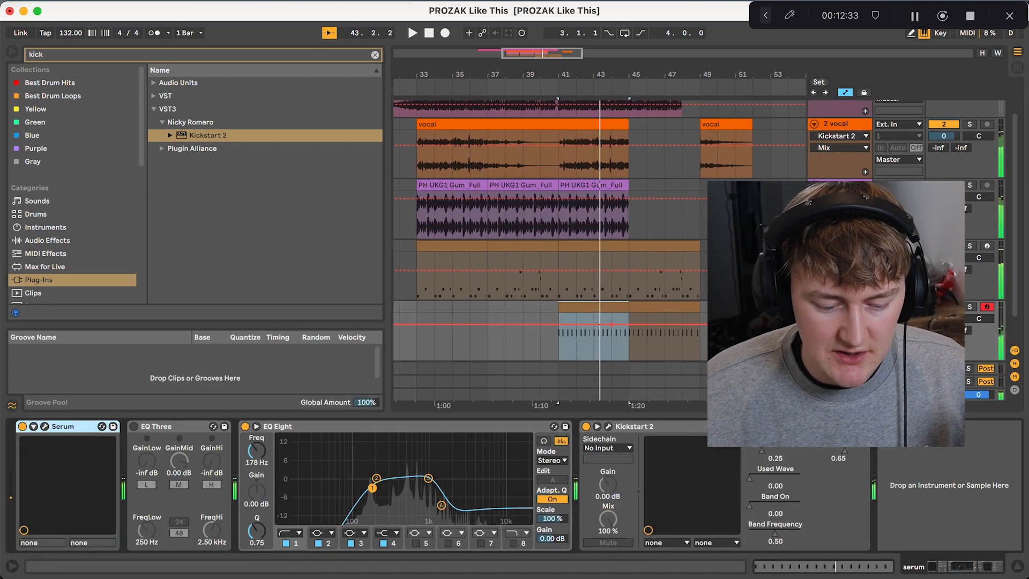
# Delete EQ Three from the serum track's device chain and adjust the mix of its Kickstart 2.
pyautogui.press('Right')
pyautogui.press('Delete')
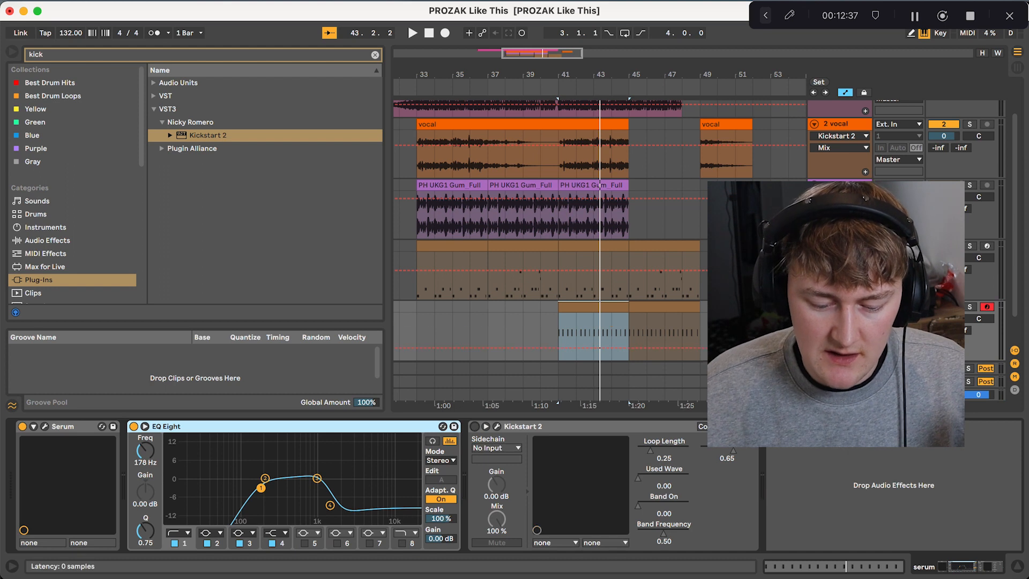
pyautogui.click(496, 426)
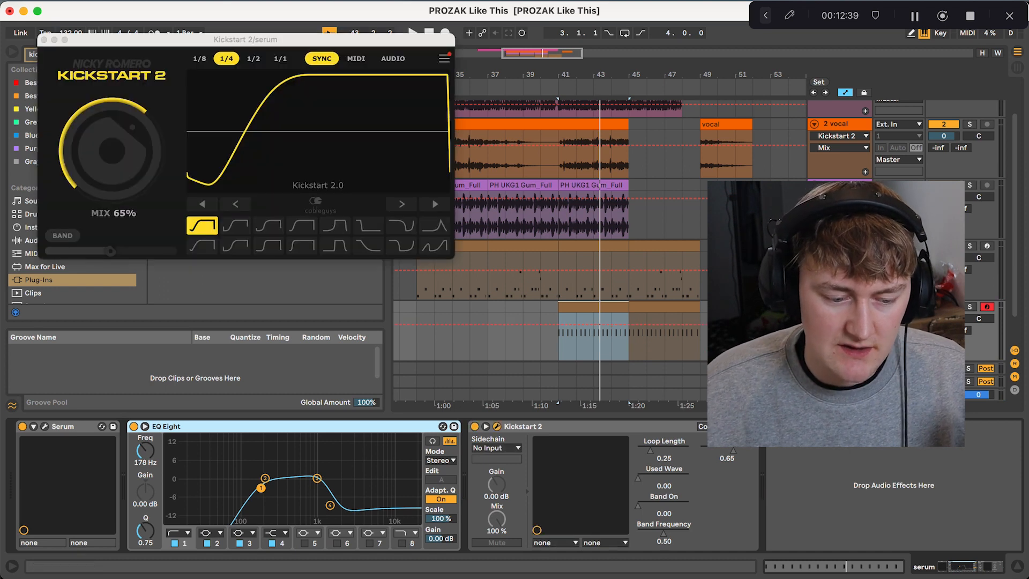
pyautogui.moveTo(111, 150); pyautogui.dragTo(111, 143)
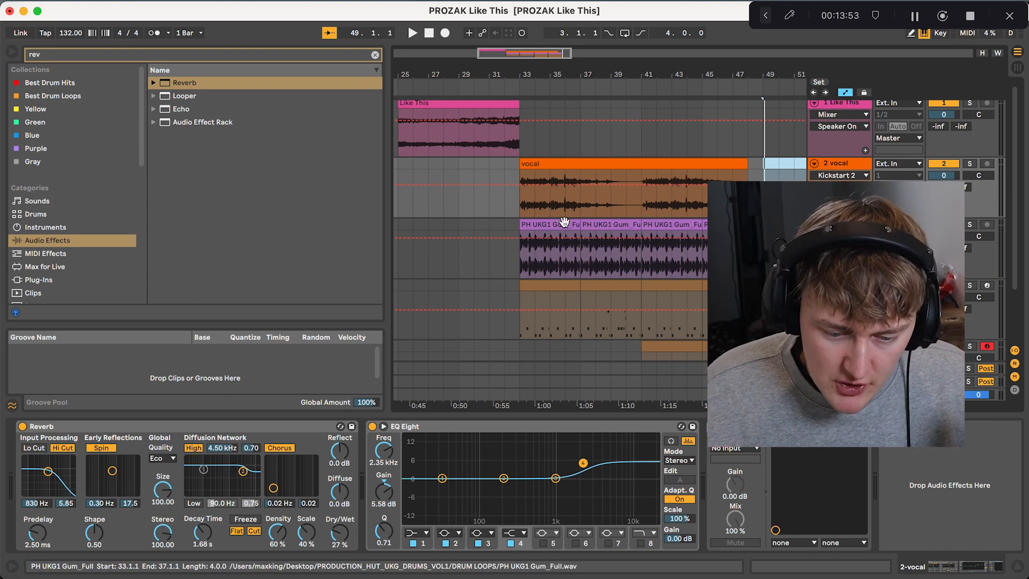
# Extract the groove from the first PH UKG1 Gum_Full drum clip at bar 33.
pyautogui.doubleClick(564, 221)
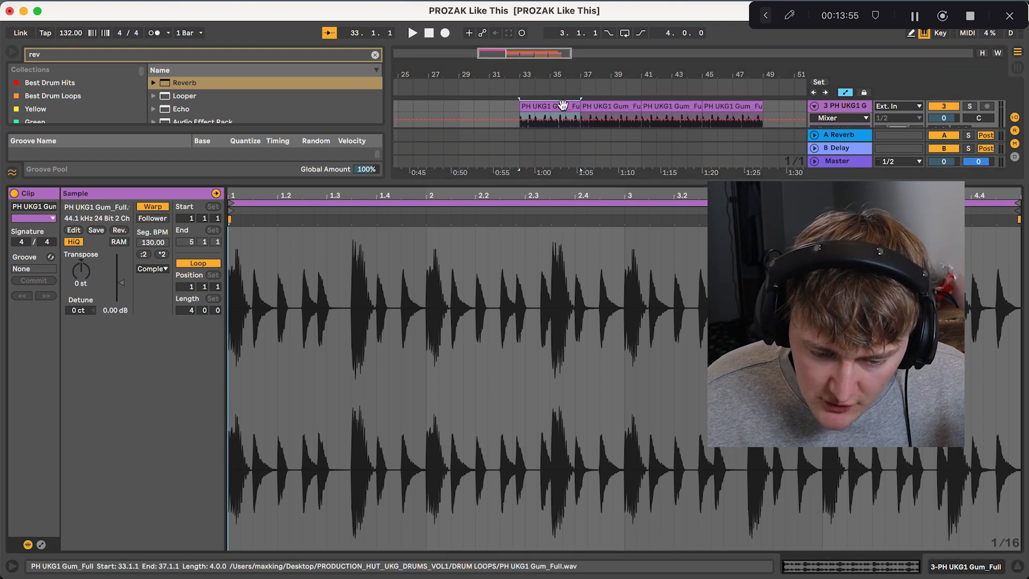
pyautogui.rightClick(563, 105)
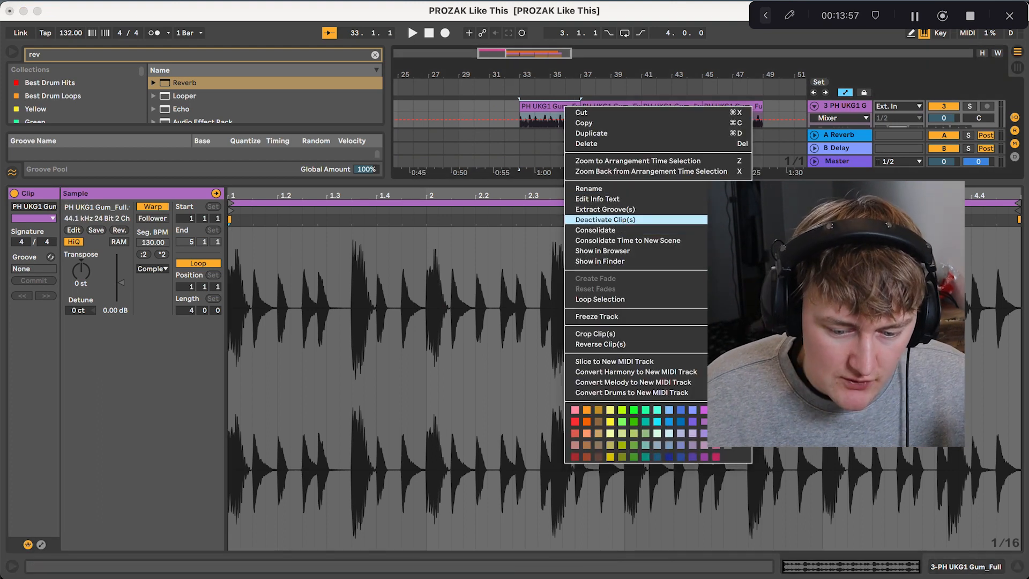
pyautogui.click(643, 210)
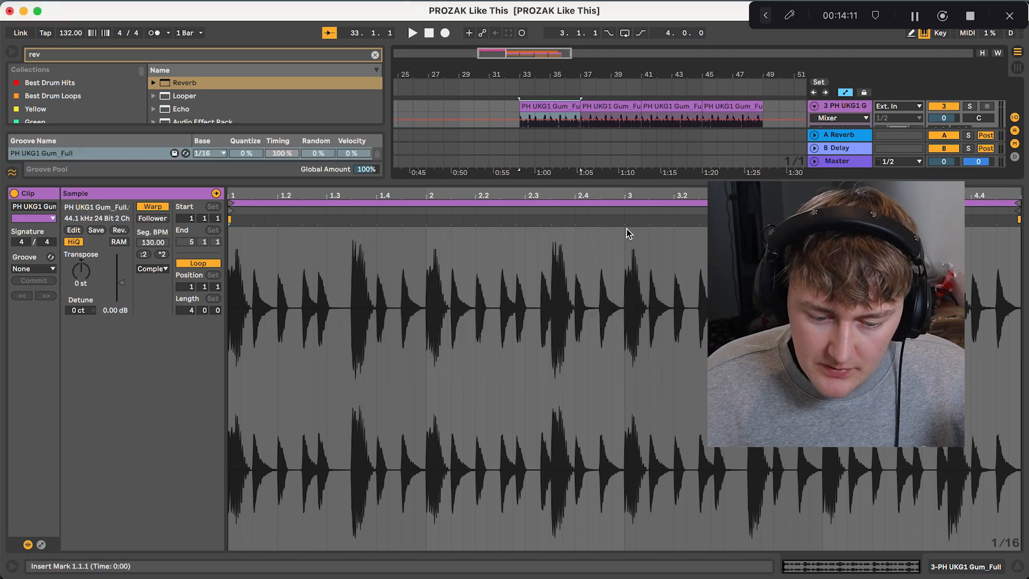
pyautogui.click(1017, 566)
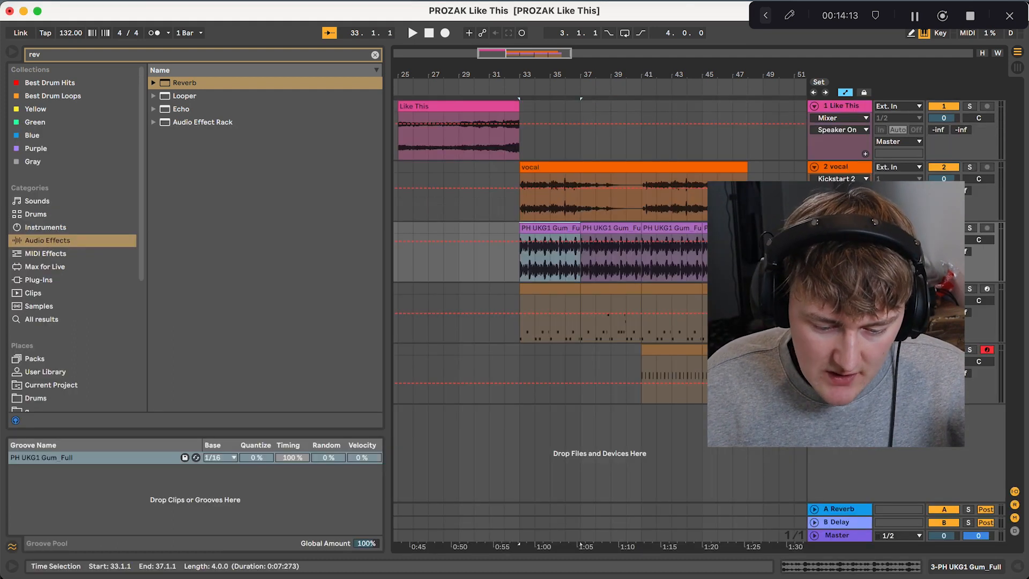
# Apply the PH UKG1 Gum_Full groove to the Bass clip at bar 33.
pyautogui.doubleClick(549, 289)
pyautogui.rightClick(477, 274)
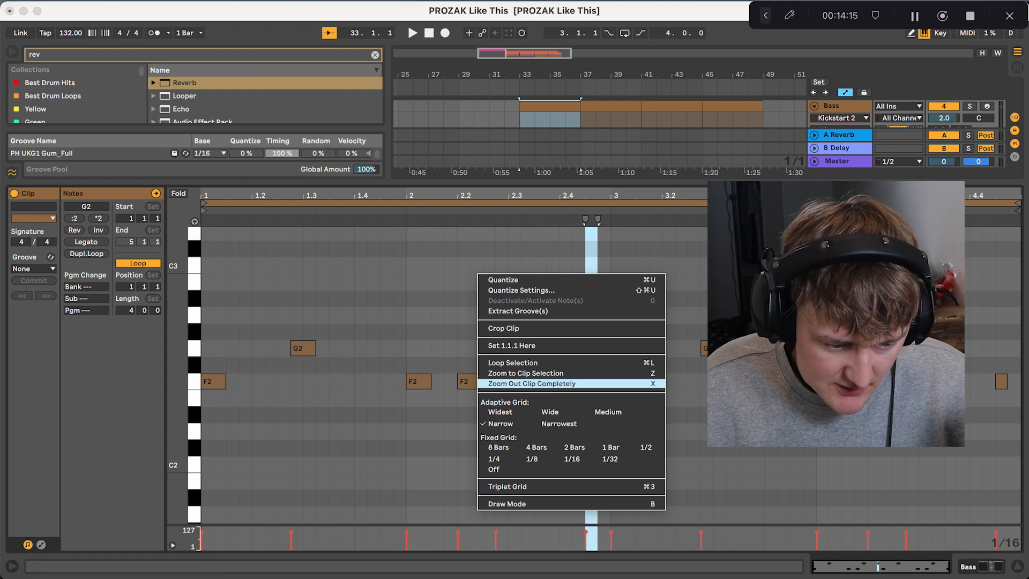
pyautogui.press('Escape')
pyautogui.click(33, 268)
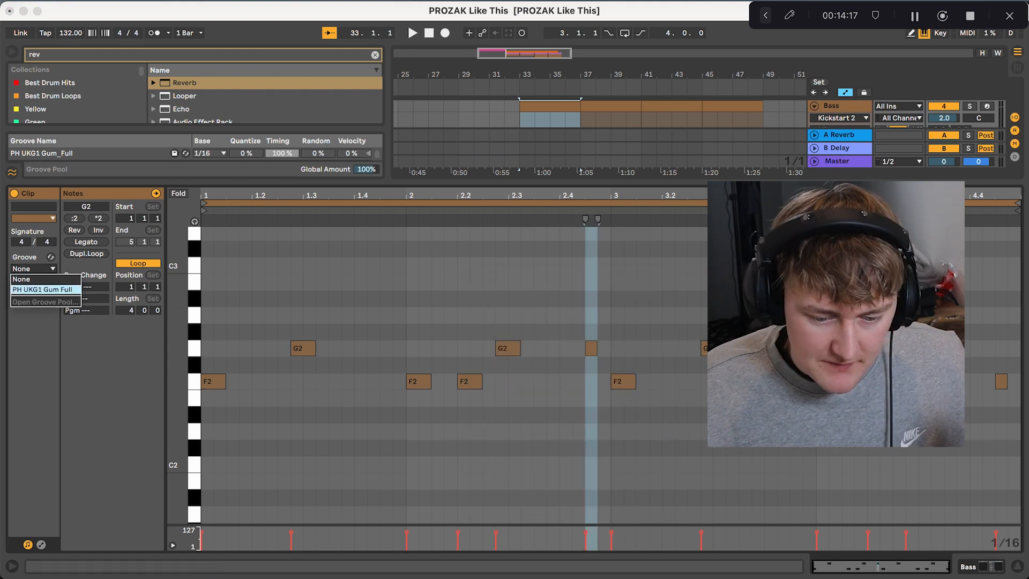
pyautogui.click(42, 289)
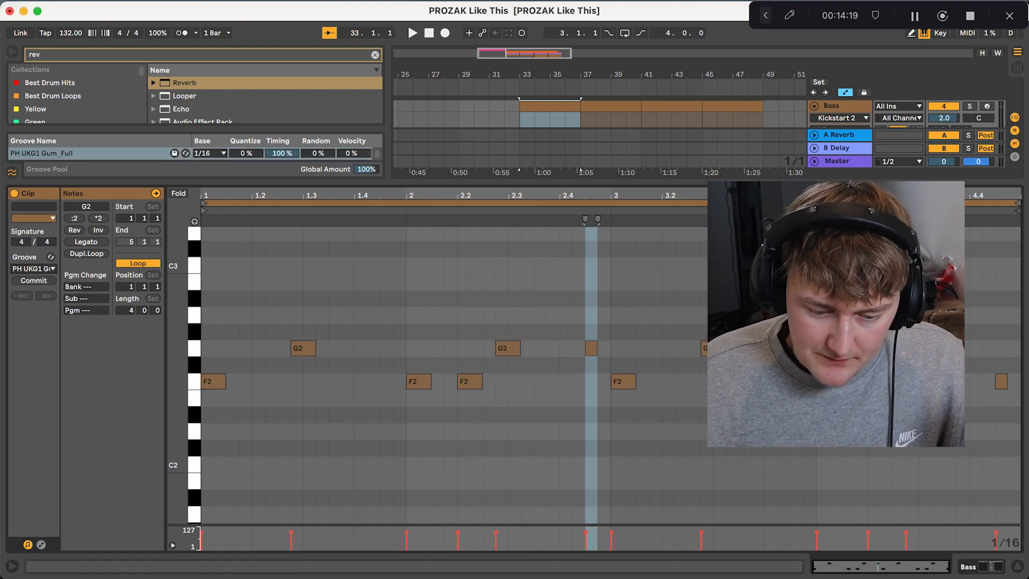
pyautogui.press('super+alt+l')
# Assign the PH UKG1 Gum_Full groove to the second Bass clip, at bar 37.
pyautogui.hscroll(-1, 595, 235)
pyautogui.doubleClick(610, 289)
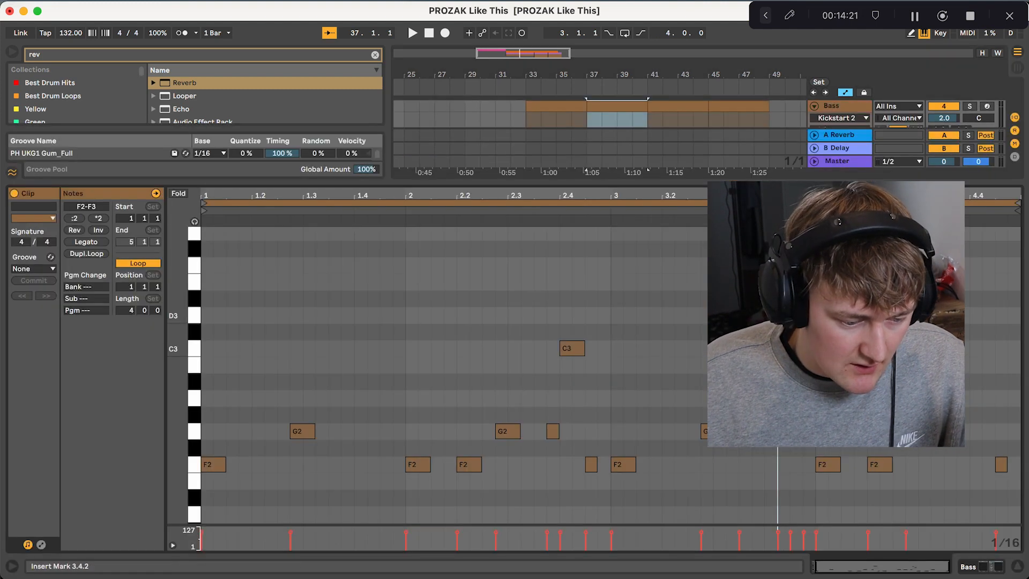
pyautogui.click(33, 268)
pyautogui.click(42, 289)
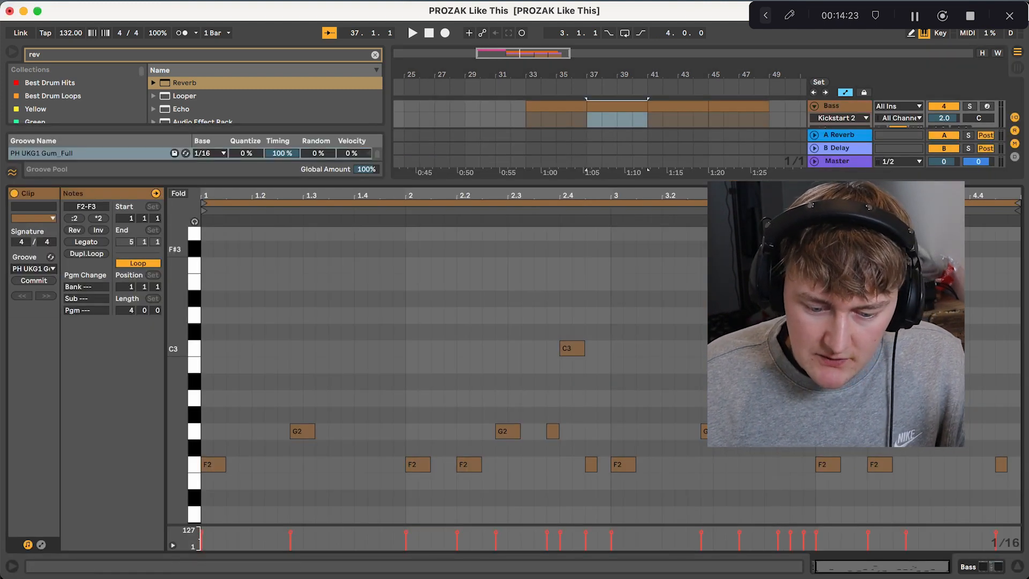
pyautogui.press('super+alt+l')
# Duplicate the Bass clips spanning bars 33 to 41 onto bar 41 and play the first clip with its groove.
pyautogui.moveTo(646, 328); pyautogui.dragTo(527, 327)
pyautogui.press('super+d')
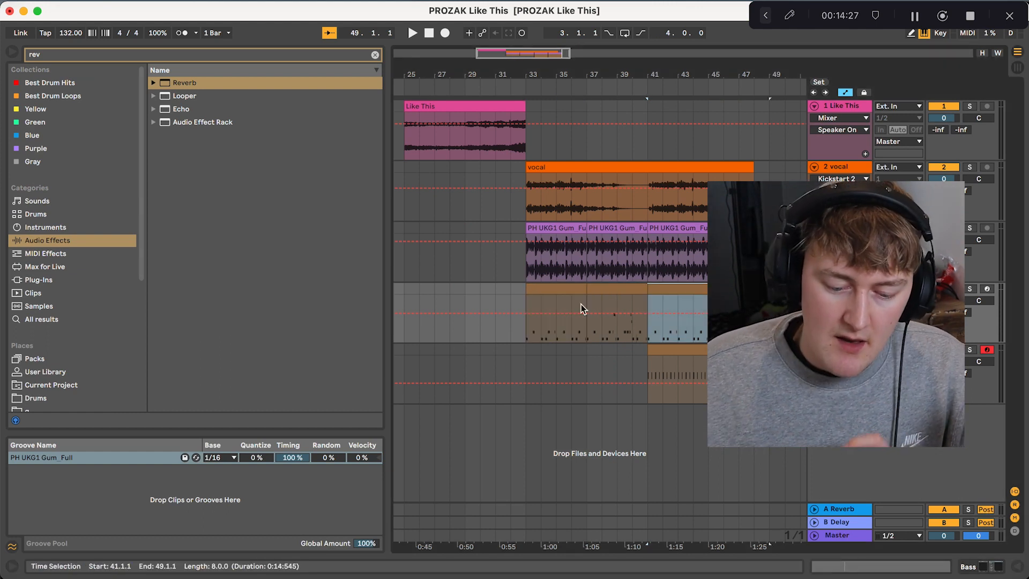
pyautogui.doubleClick(556, 289)
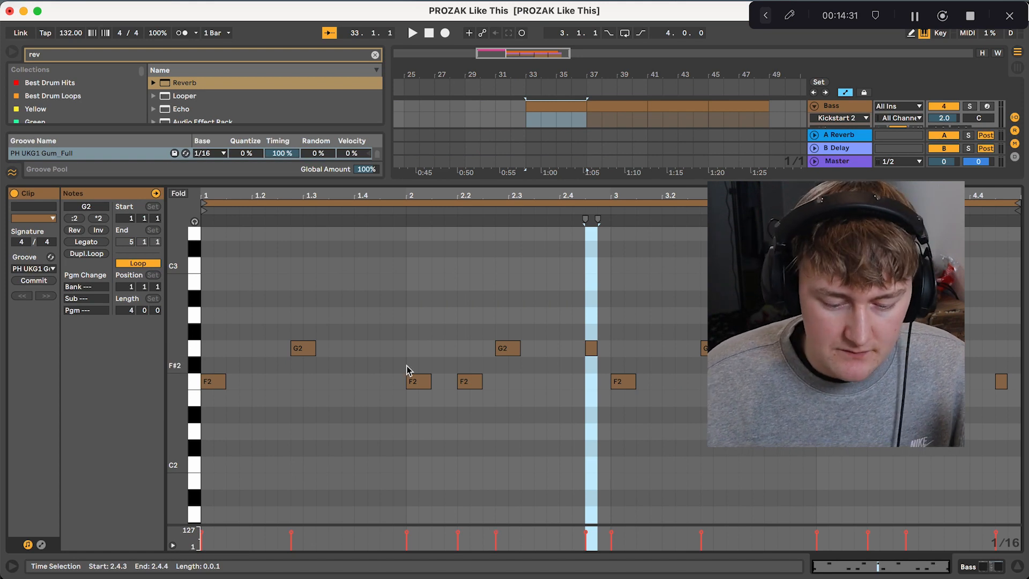
pyautogui.press('space')
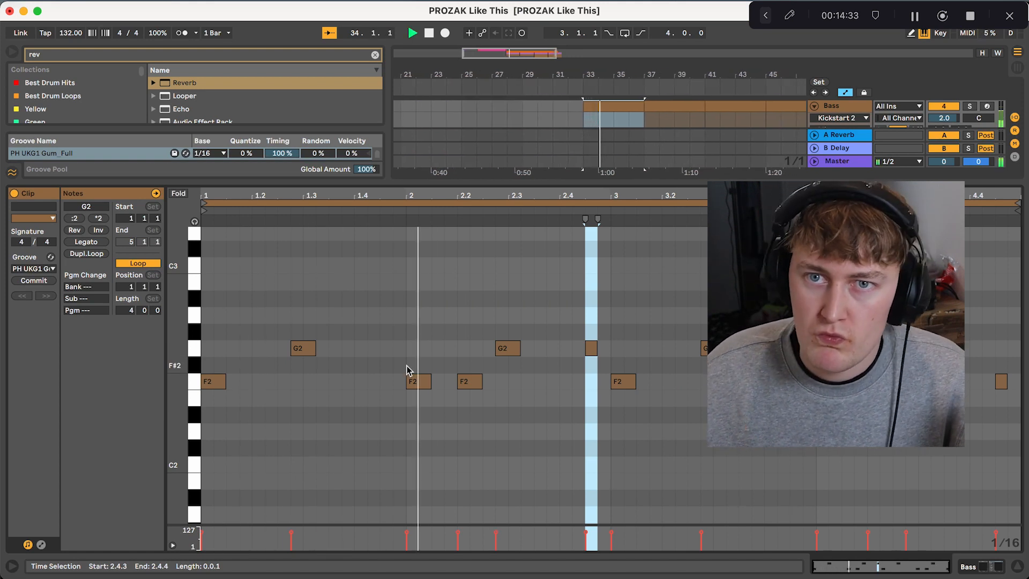